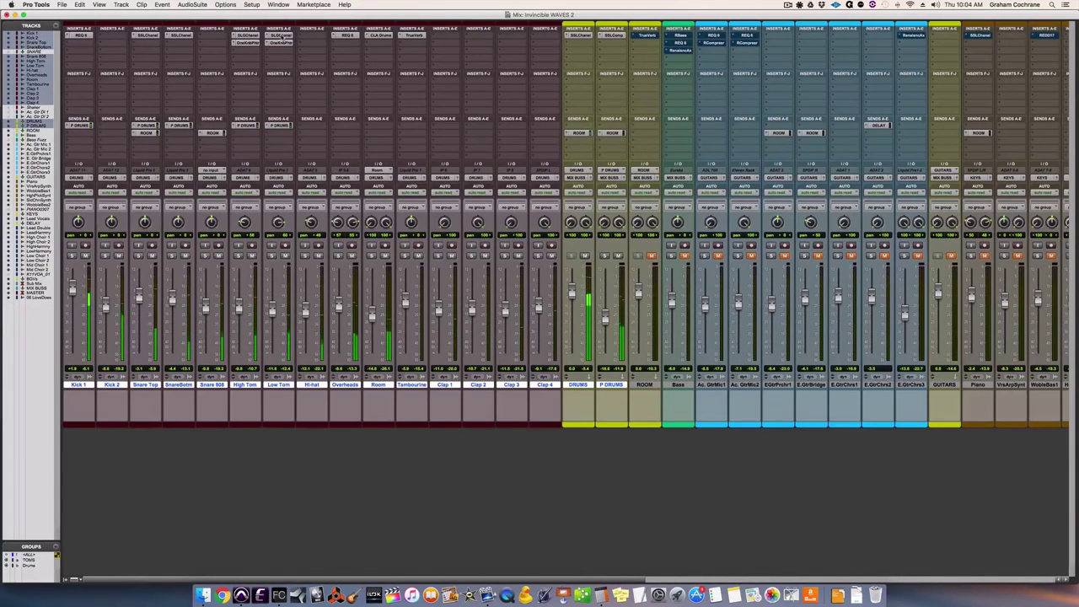
# - Play the drum mix and compare it with the selected drum tracks' insert plug-ins bypassed and active
pyautogui.keyDown('alt'); pyautogui.keyDown('shift'); pyautogui.keyDown('super'); pyautogui.click(286, 35); pyautogui.keyUp('super'); pyautogui.keyUp('shift'); pyautogui.keyUp('alt')
pyautogui.keyDown('alt'); pyautogui.keyDown('shift'); pyautogui.keyDown('super'); pyautogui.click(285, 43); pyautogui.keyUp('super'); pyautogui.keyUp('shift'); pyautogui.keyUp('alt')
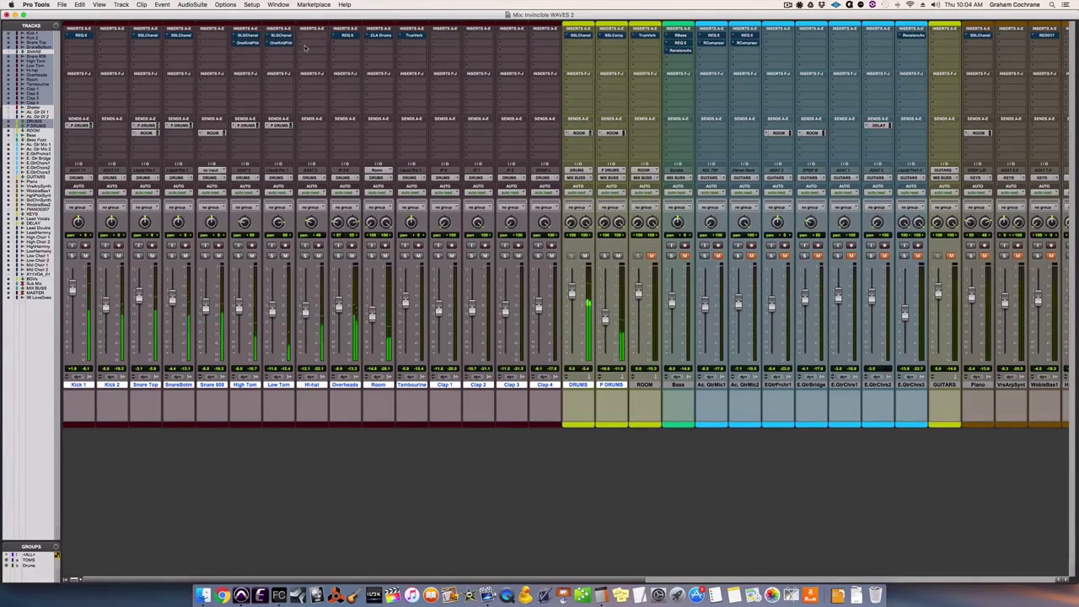
pyautogui.press('space')
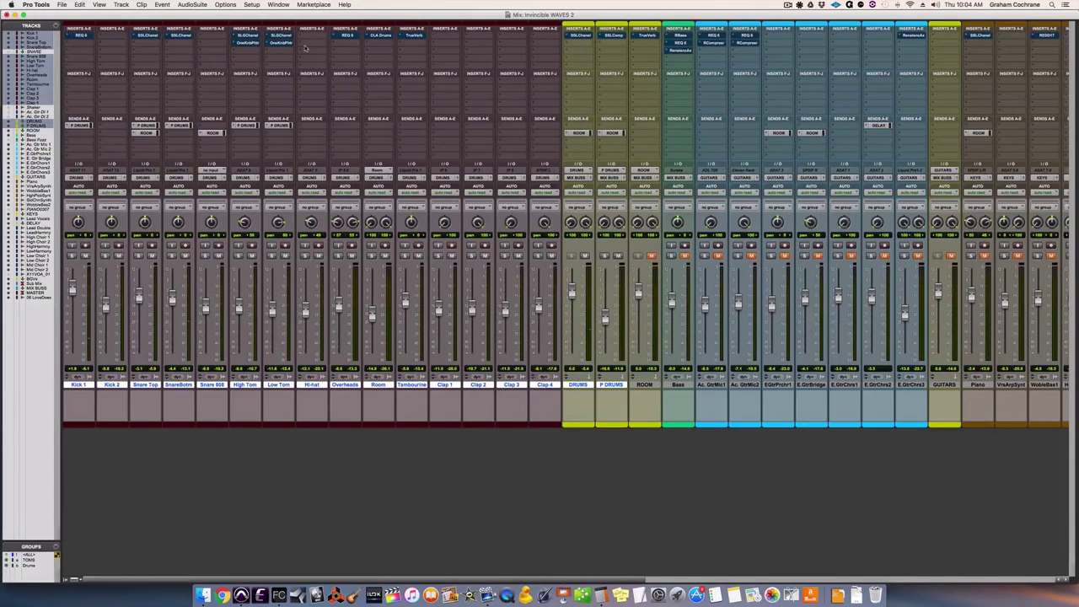
pyautogui.press('space')
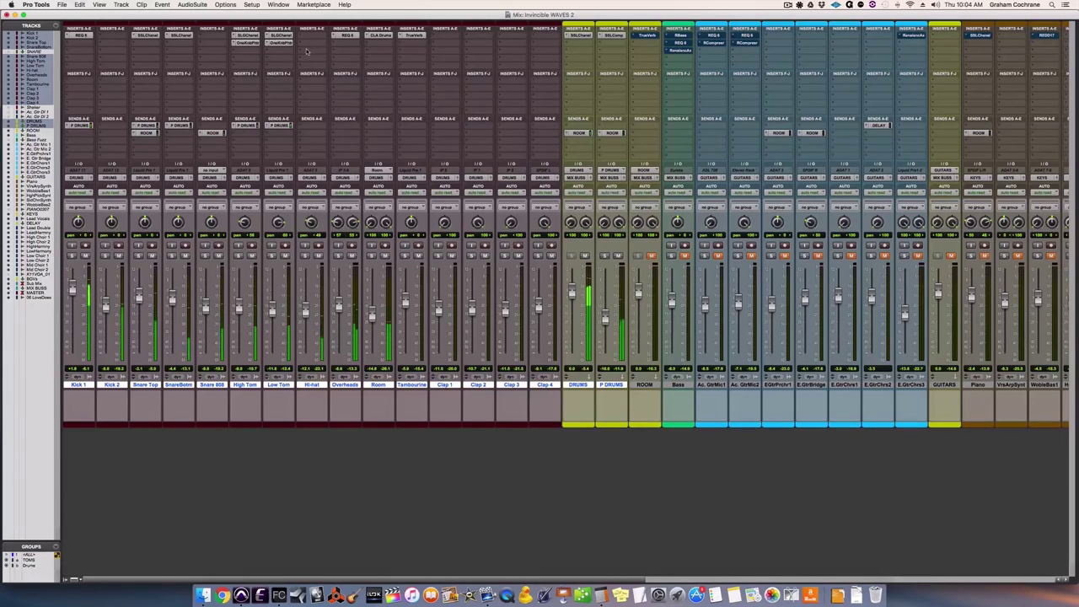
pyautogui.press('space')
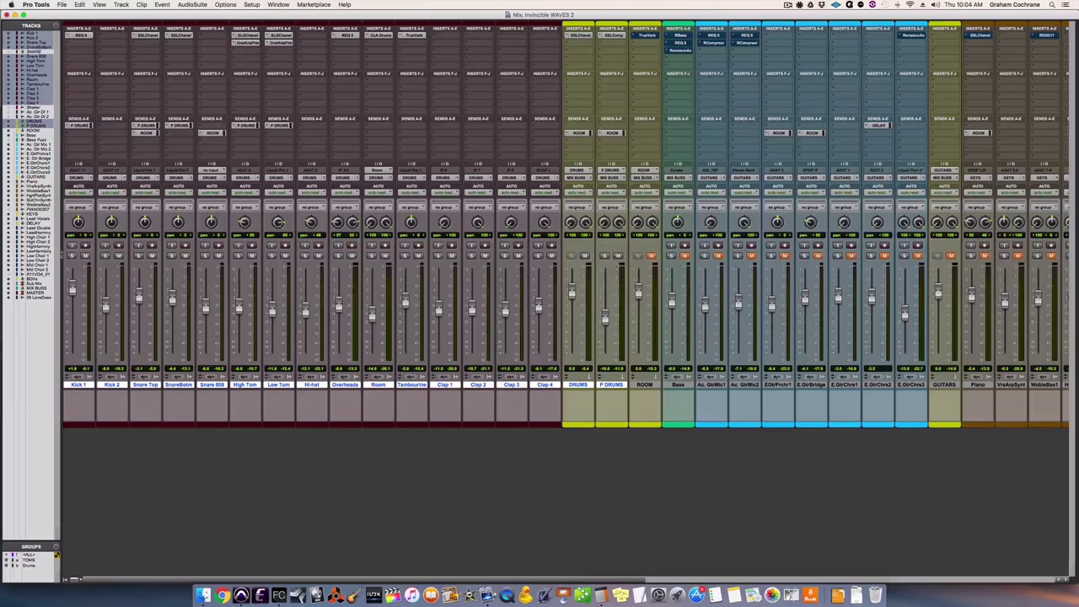
# - Solo and play the Kick 1 track, and open its REQ 6 equalizer beside the kick channel
pyautogui.hotkey('shift', 's')
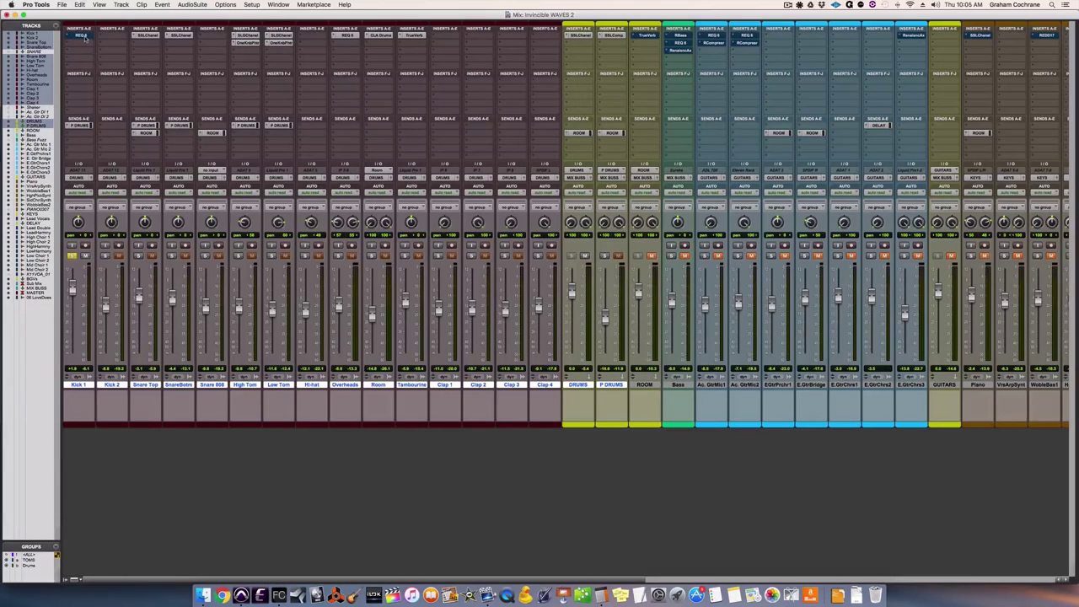
pyautogui.press('space')
pyautogui.click(80, 35)
pyautogui.moveTo(845, 206); pyautogui.dragTo(320, 203)
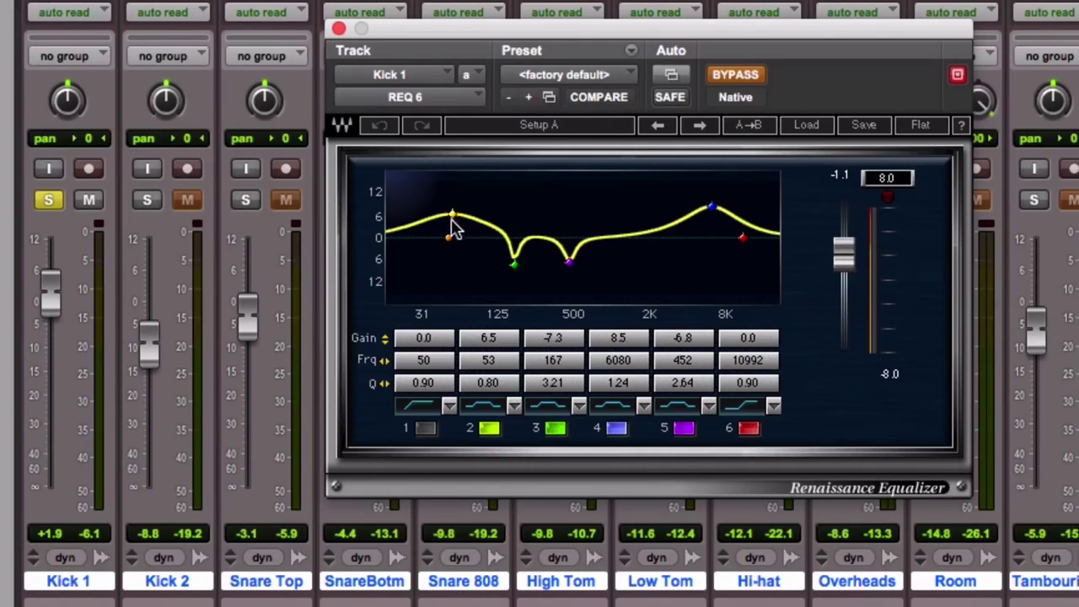
# - Take the Kick 1 REQ 6 out of bypass and switch off EQ bands 5, 4, 3 and 2
pyautogui.click(733, 75)
pyautogui.click(685, 429)
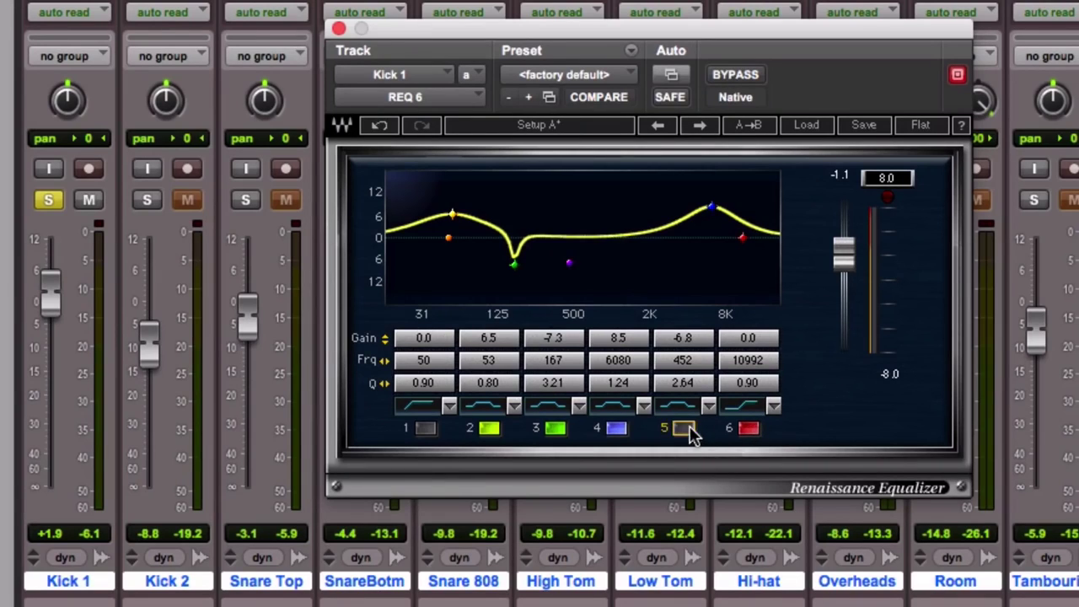
pyautogui.click(619, 429)
pyautogui.click(555, 429)
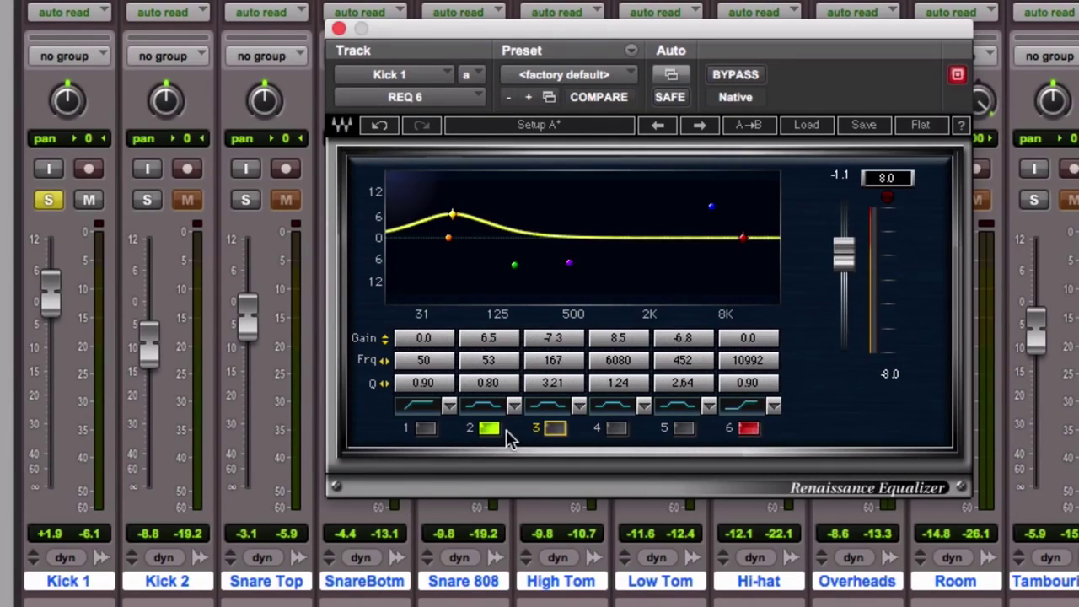
pyautogui.click(490, 429)
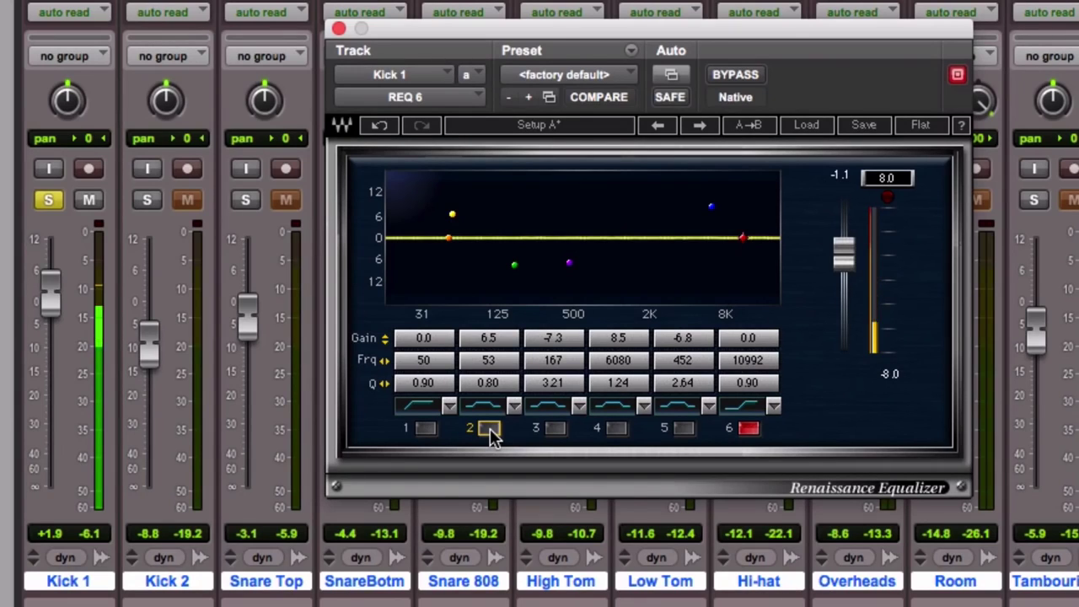
# - Re-enable EQ bands 2 and 4 on Kick 1, auditioning the kick with band 4 off and on
pyautogui.click(489, 429)
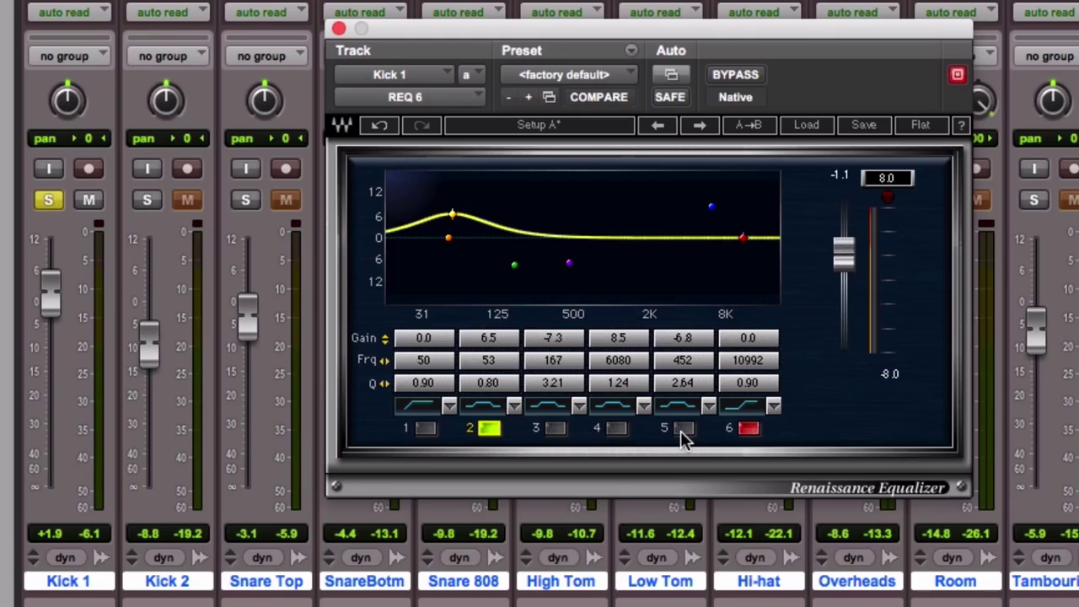
pyautogui.click(616, 429)
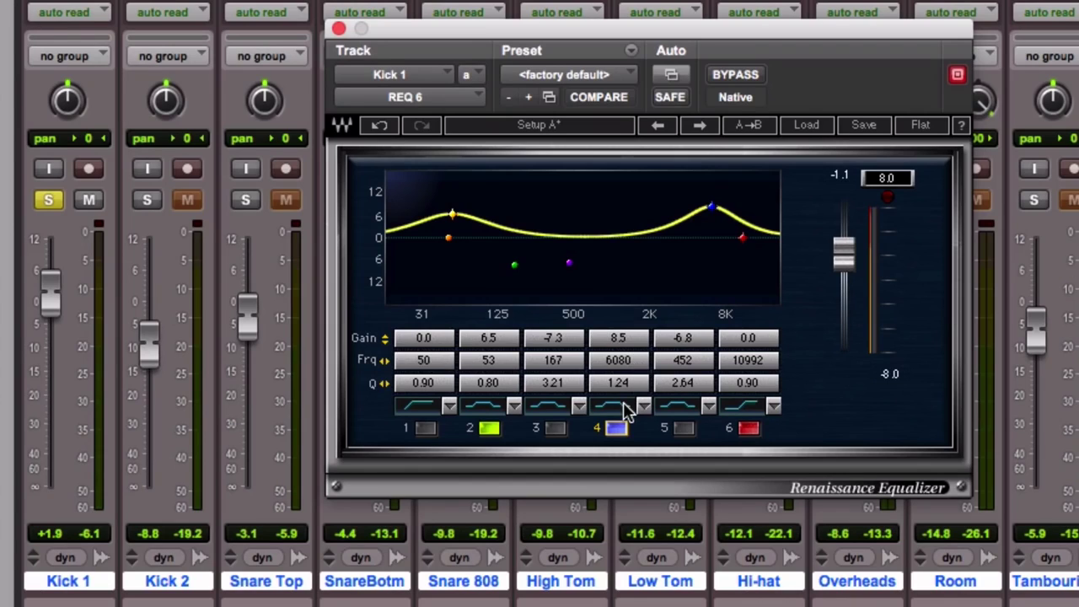
pyautogui.click(616, 429)
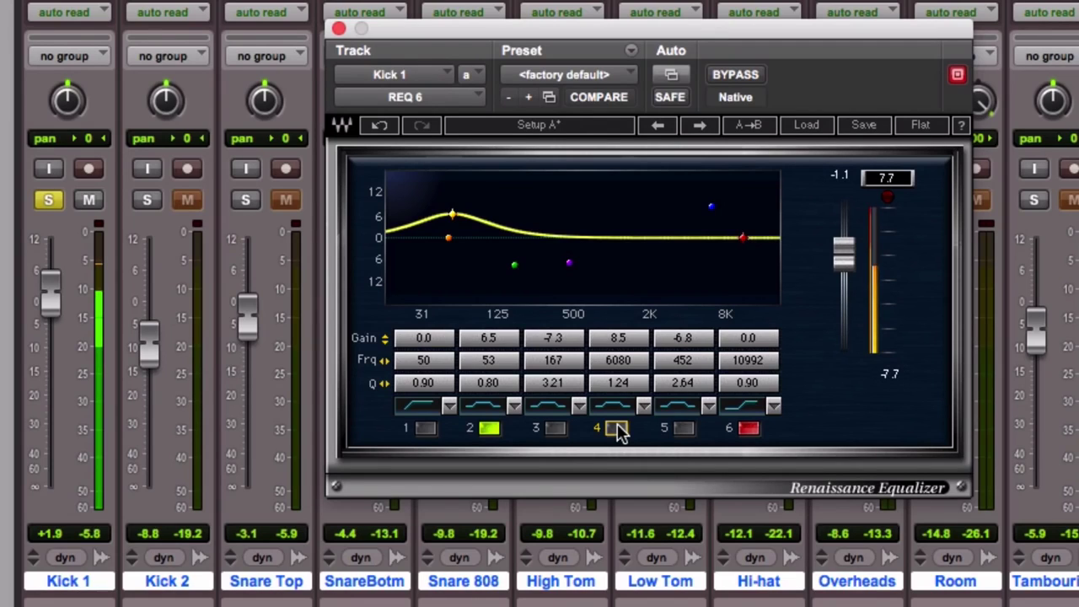
pyautogui.click(616, 430)
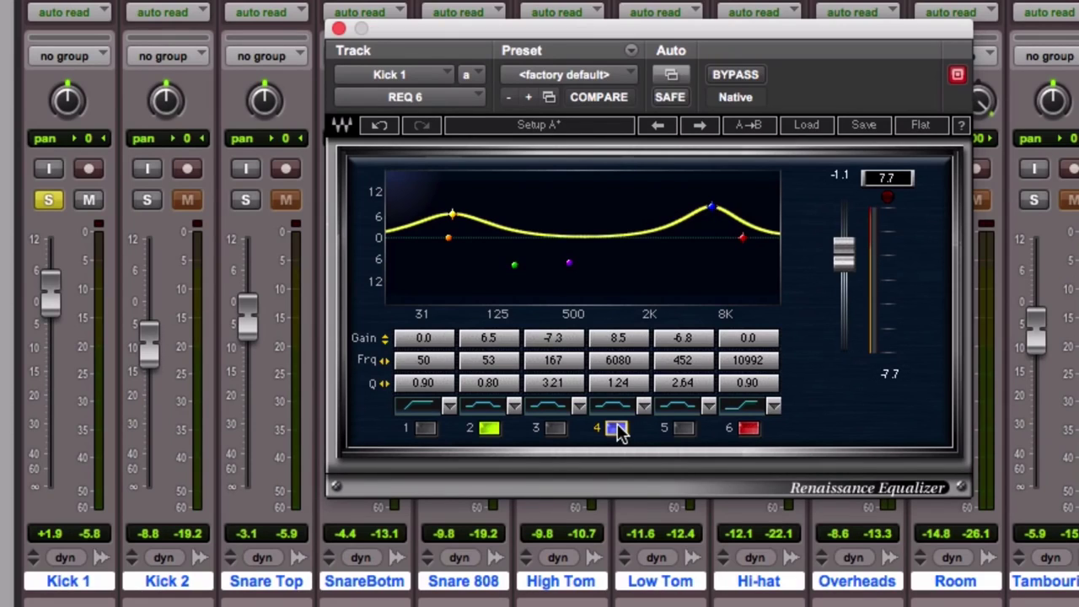
# - Enable band 3 at 167 Hz, audition it with a 14.7 dB boost, and set its gain to -7.7 dB
pyautogui.click(557, 428)
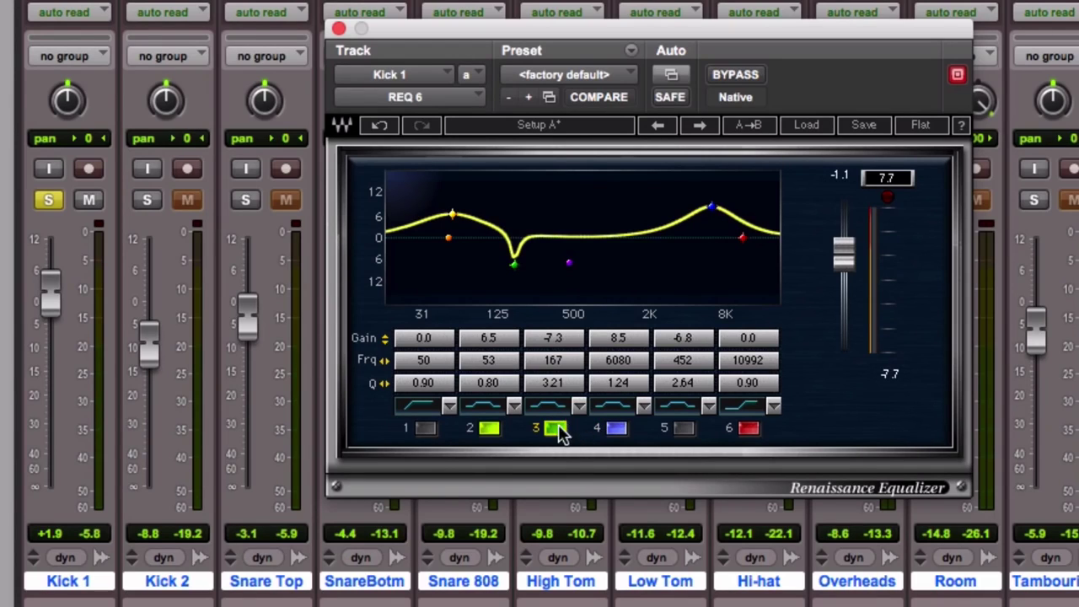
pyautogui.click(554, 339)
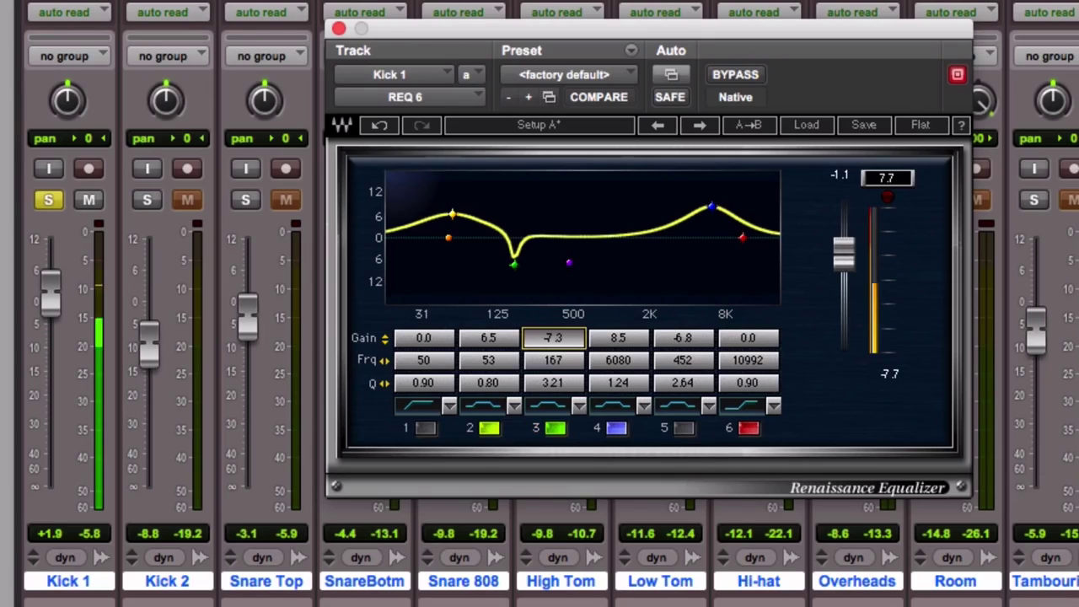
pyautogui.write('9.4')
pyautogui.press('Return')
pyautogui.moveTo(555, 339)
pyautogui.mouseDown()
pyautogui.moveTo(554, 314)
pyautogui.moveTo(557, 342)
pyautogui.mouseUp()
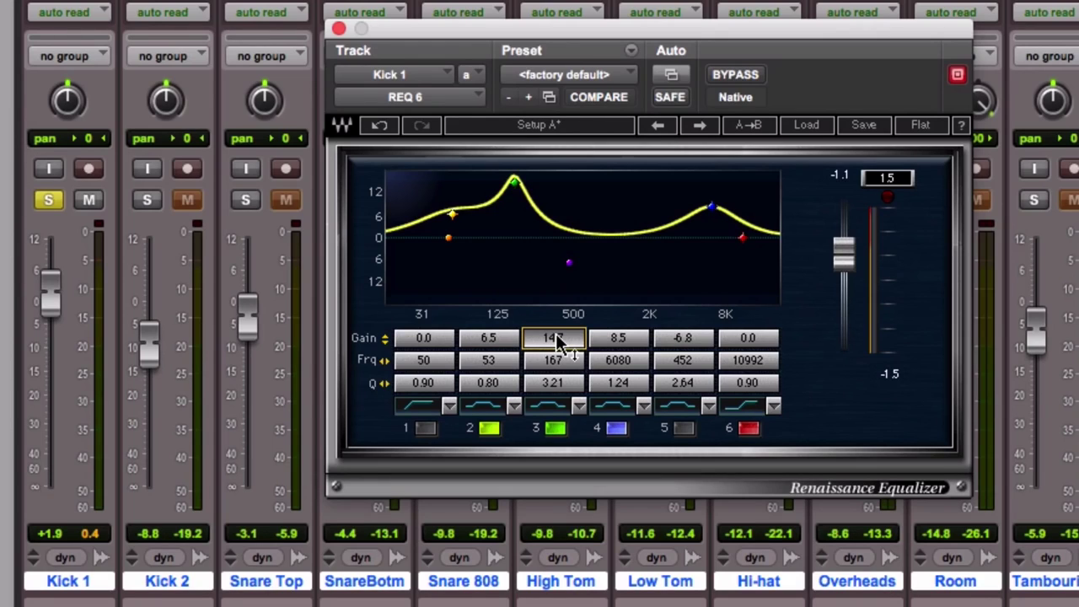
pyautogui.moveTo(557, 341)
pyautogui.mouseDown()
pyautogui.moveTo(557, 450)
pyautogui.moveTo(558, 339)
pyautogui.mouseUp()
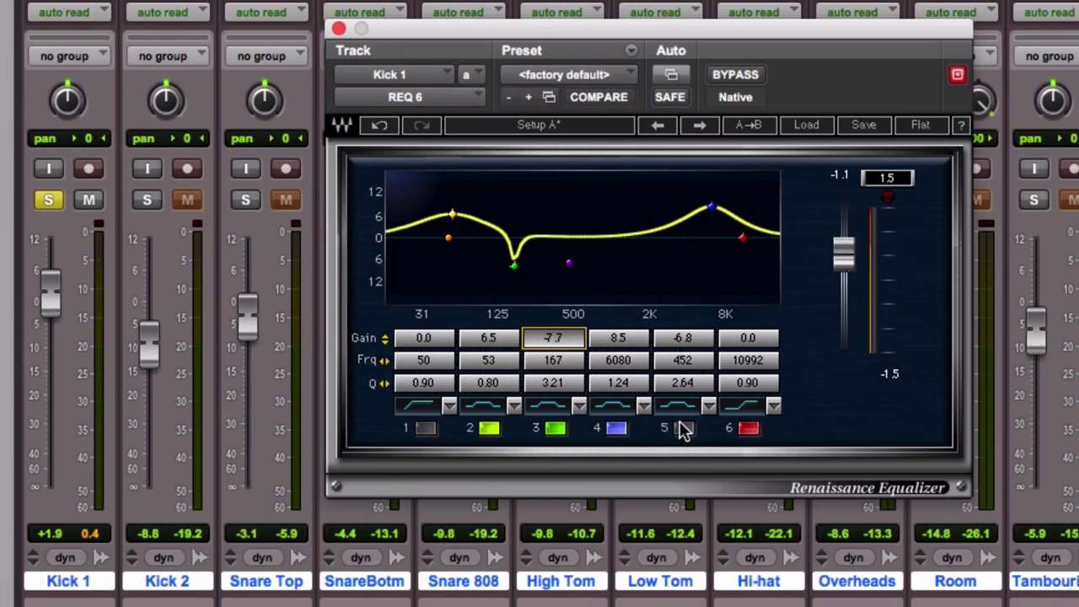
# - Enable band 5 at 452 Hz, audition it with a boost of about 15 dB, and set its gain to -6.7 dB
pyautogui.click(683, 429)
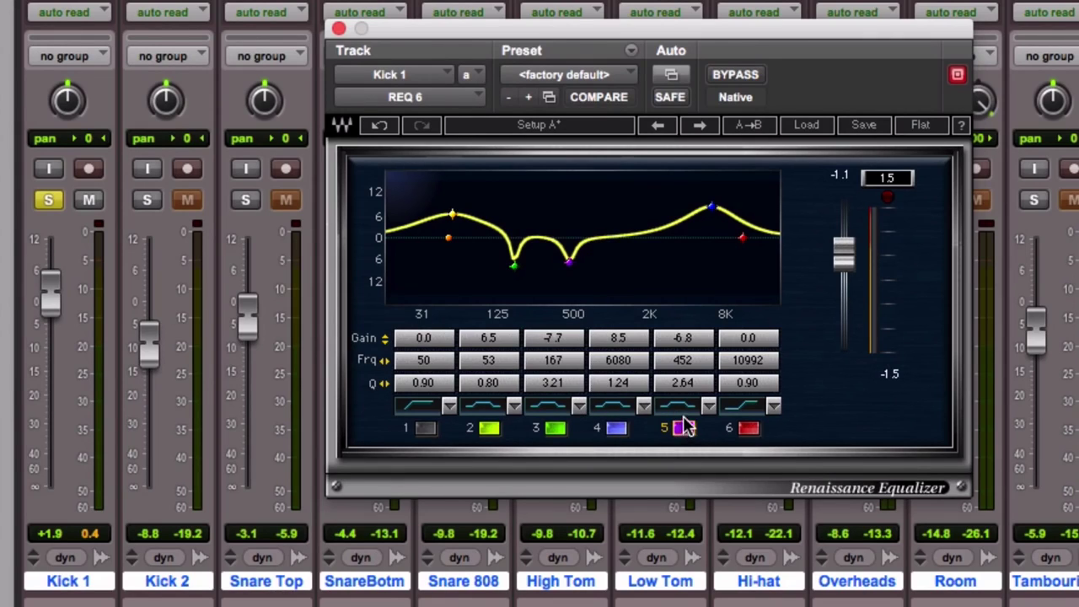
pyautogui.click(683, 338)
pyautogui.moveTo(683, 338); pyautogui.dragTo(683, 291)
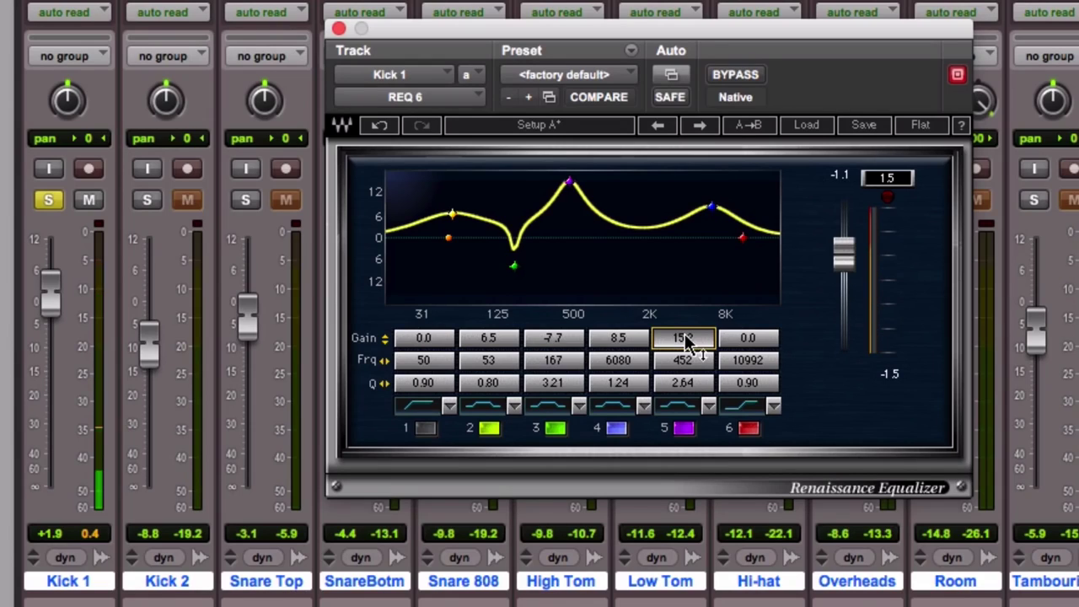
pyautogui.moveTo(683, 338)
pyautogui.mouseDown()
pyautogui.moveTo(683, 376)
pyautogui.moveTo(687, 337)
pyautogui.mouseUp()
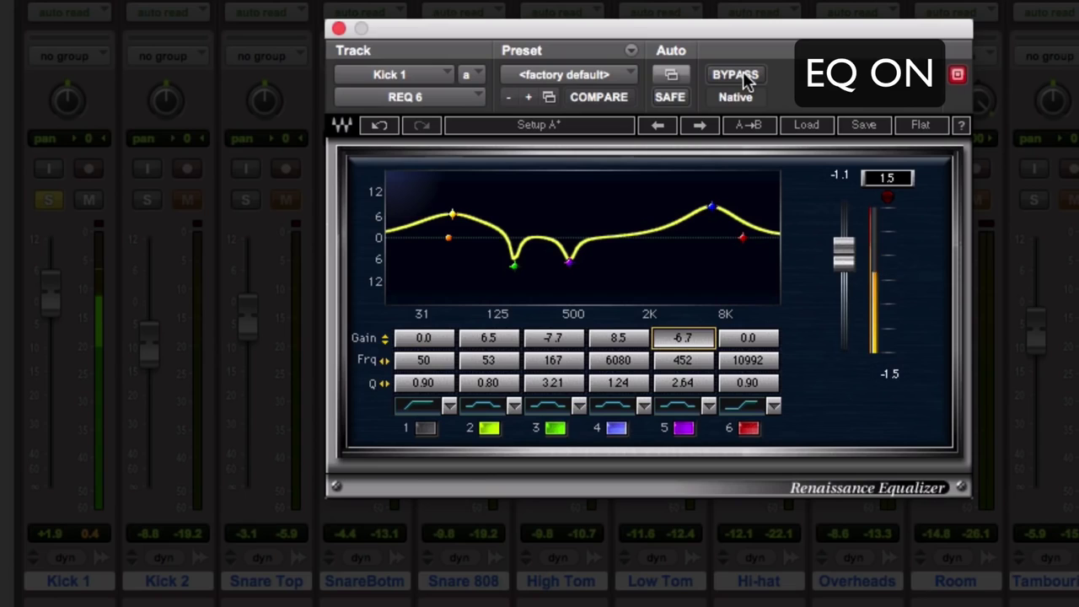
# - Compare Kick 1 with the equalizer bypassed and active, close the REQ 6 window and unsolo the track
pyautogui.click(764, 75)
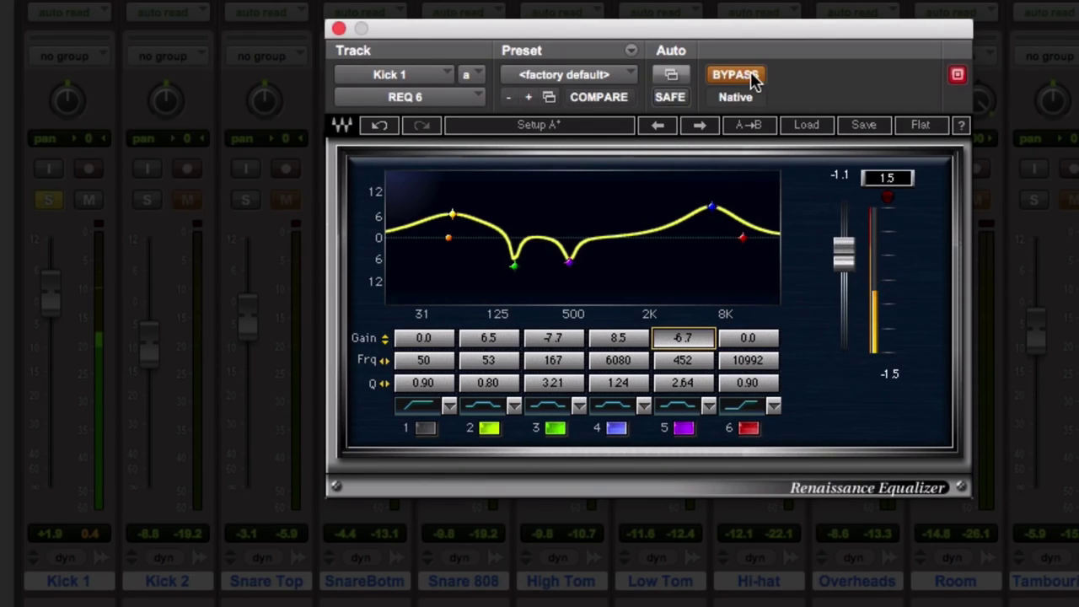
pyautogui.click(751, 73)
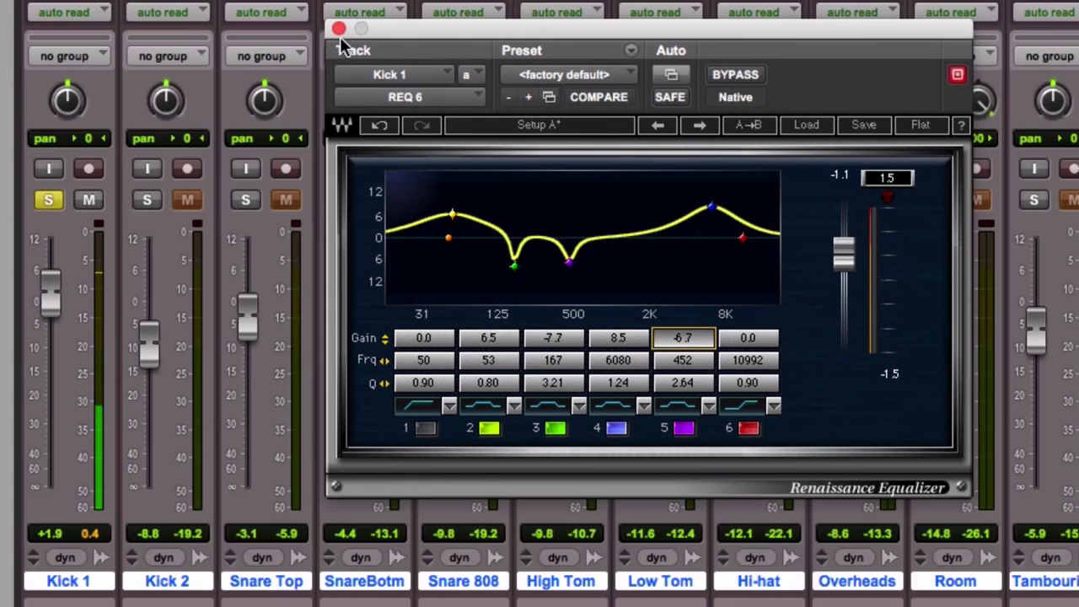
pyautogui.click(338, 31)
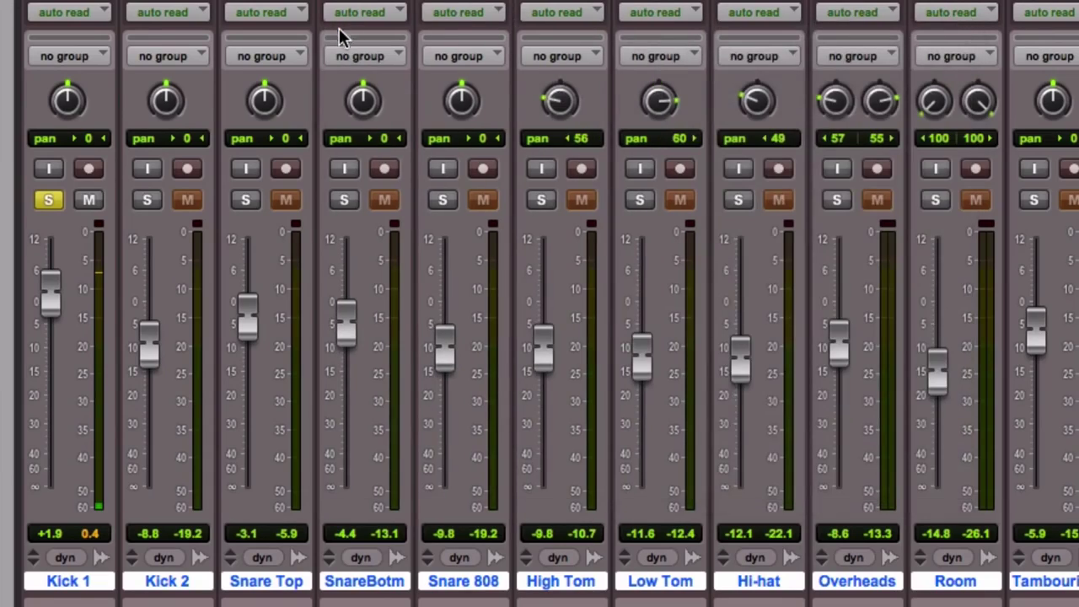
pyautogui.click(57, 200)
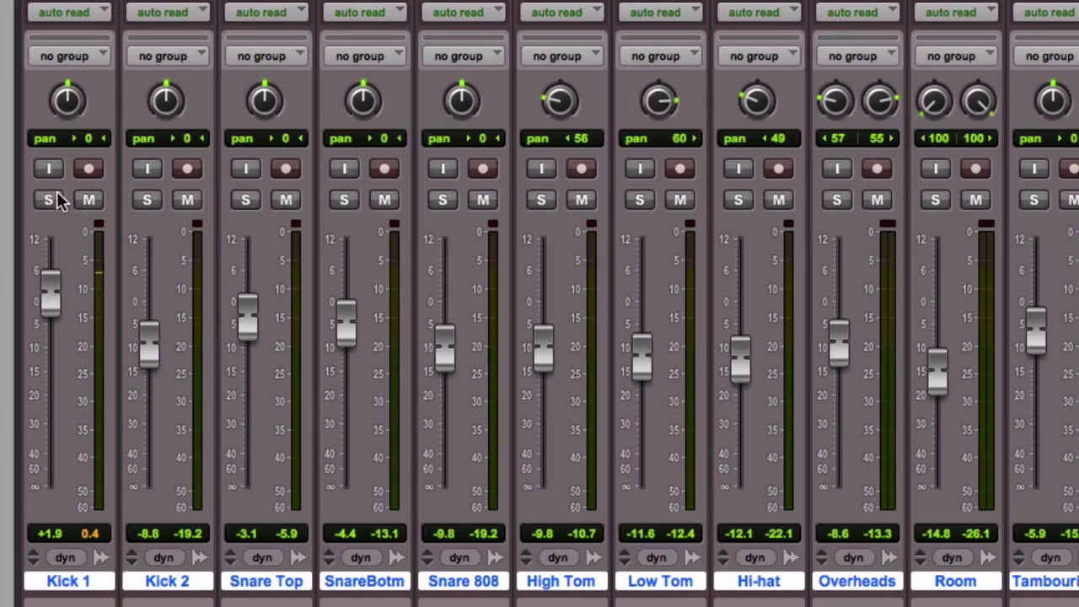
# - Solo the Snare Top track, open its SSLChannel plug-in and take it out of bypass
pyautogui.click(247, 204)
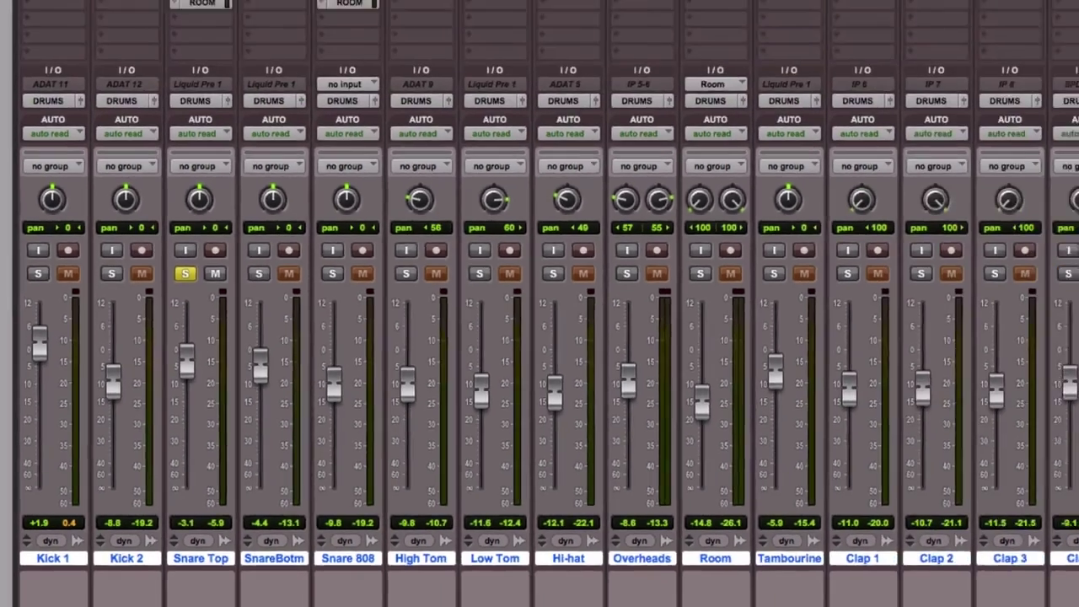
pyautogui.click(161, 4)
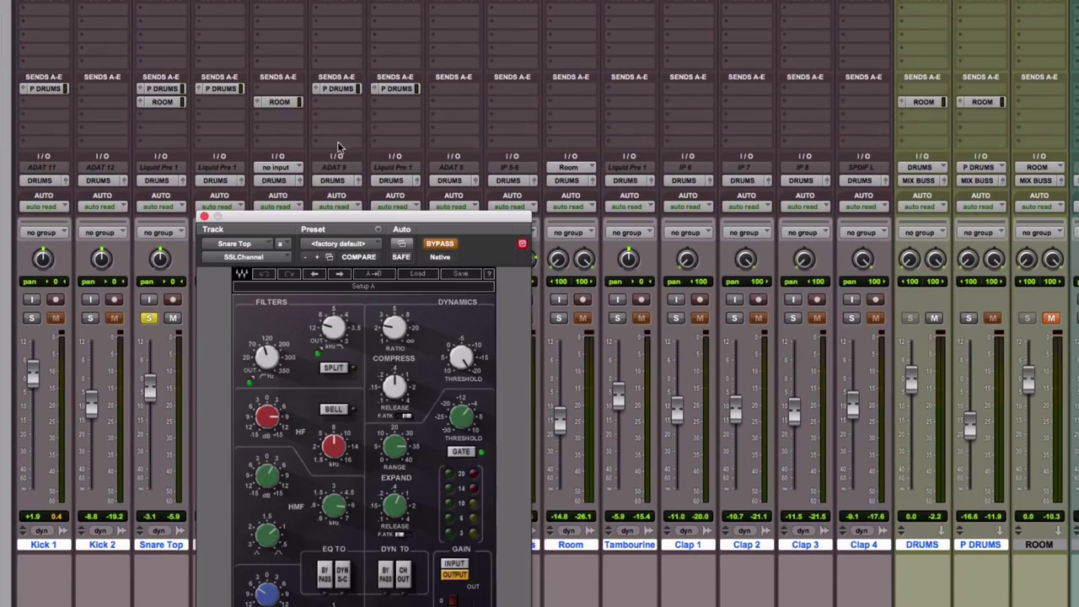
pyautogui.moveTo(356, 220); pyautogui.dragTo(388, 32)
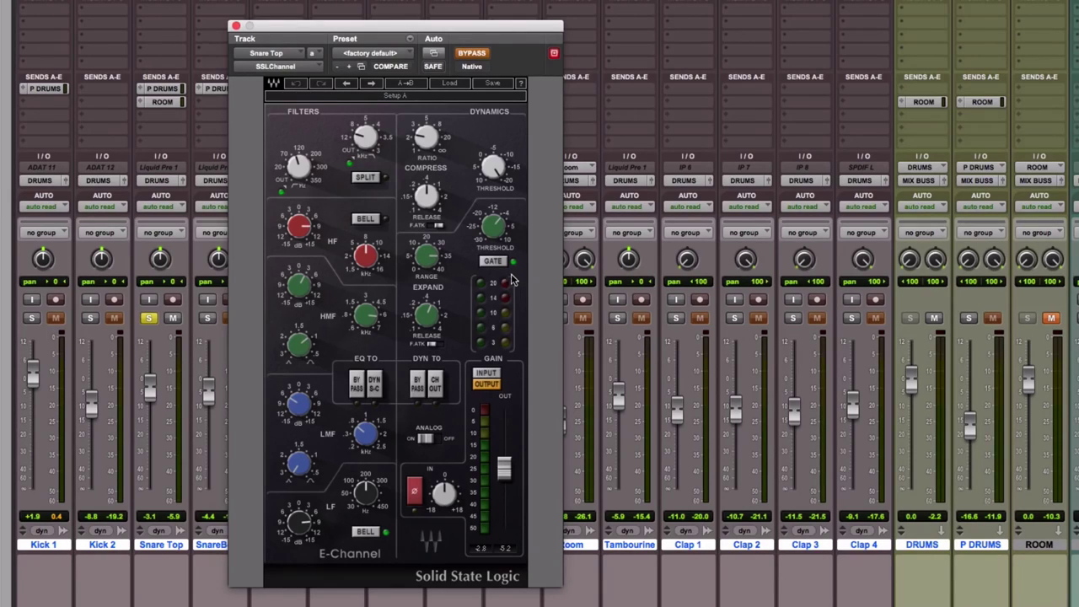
pyautogui.click(477, 56)
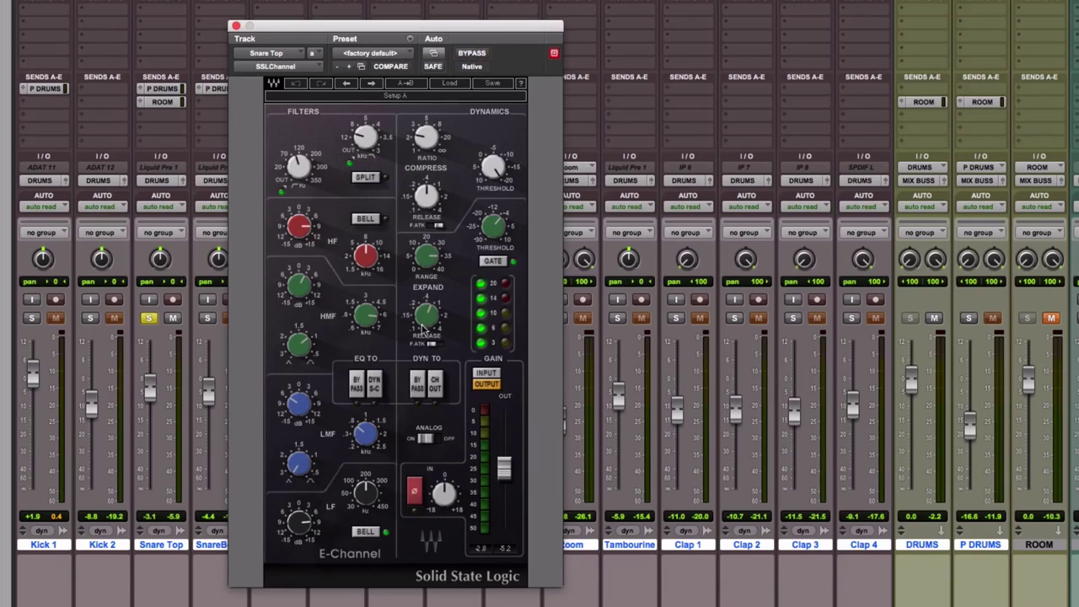
# - Audition Snare Top while toggling the bypass of the SSLChannel's EQ and dynamics sections
pyautogui.click(361, 388)
pyautogui.click(420, 389)
pyautogui.click(355, 385)
# - Examine the SSLChannel's EQ band and filter settings, and compare Snare Top with the EQ section bypassed and active
pyautogui.moveTo(377, 510)
pyautogui.moveTo(362, 432)
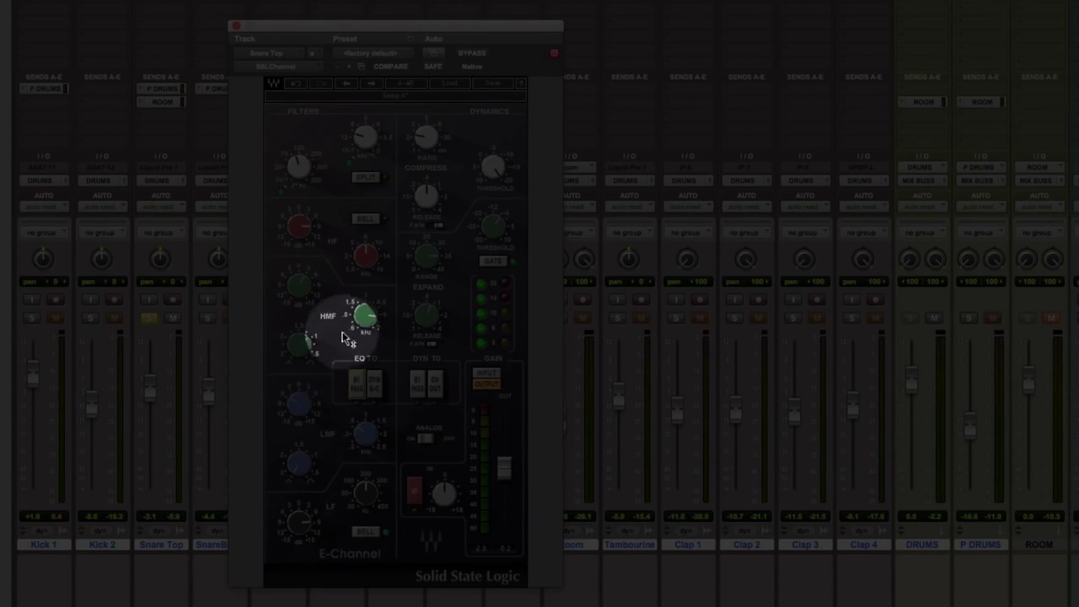
pyautogui.moveTo(369, 327)
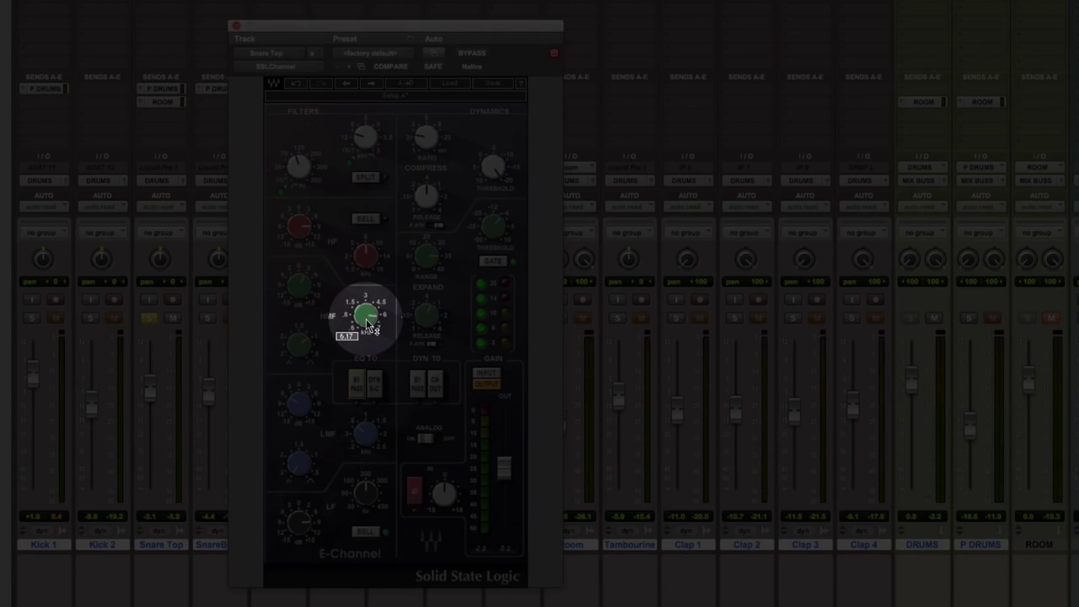
pyautogui.moveTo(372, 257)
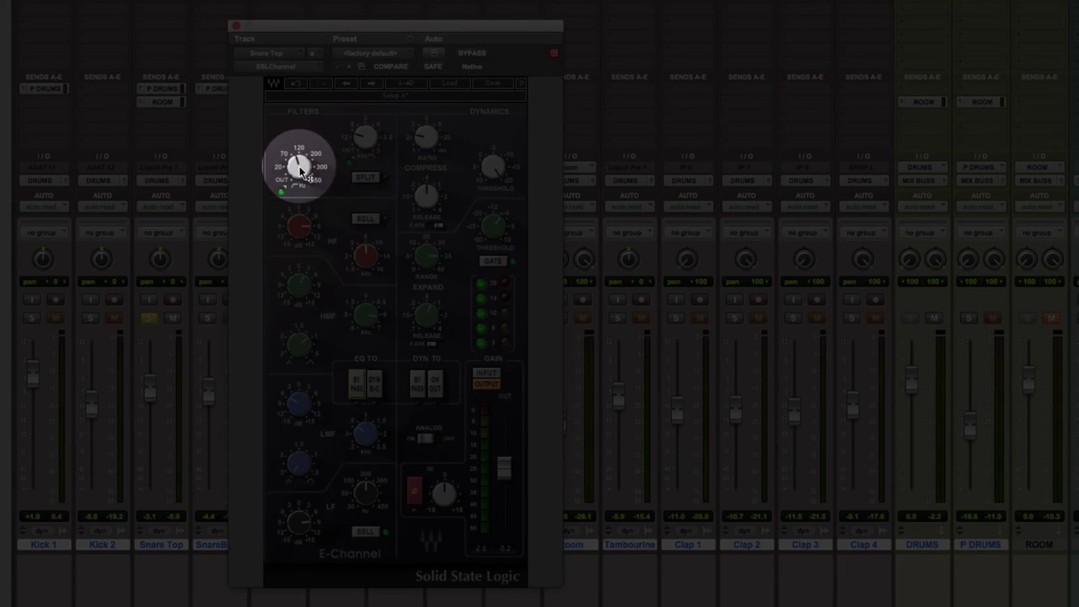
pyautogui.moveTo(301, 162)
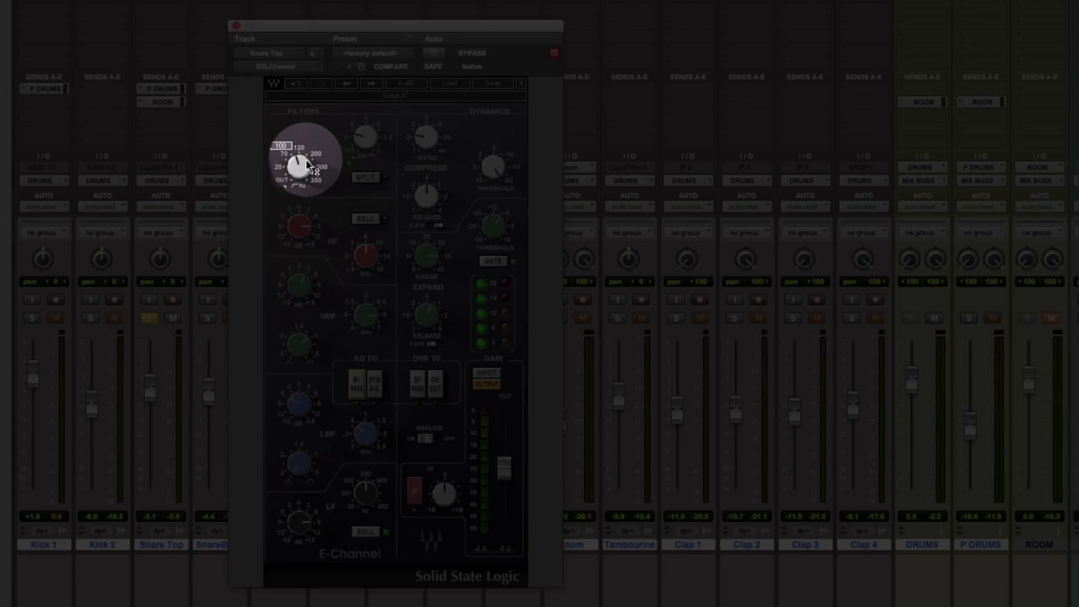
pyautogui.moveTo(366, 137)
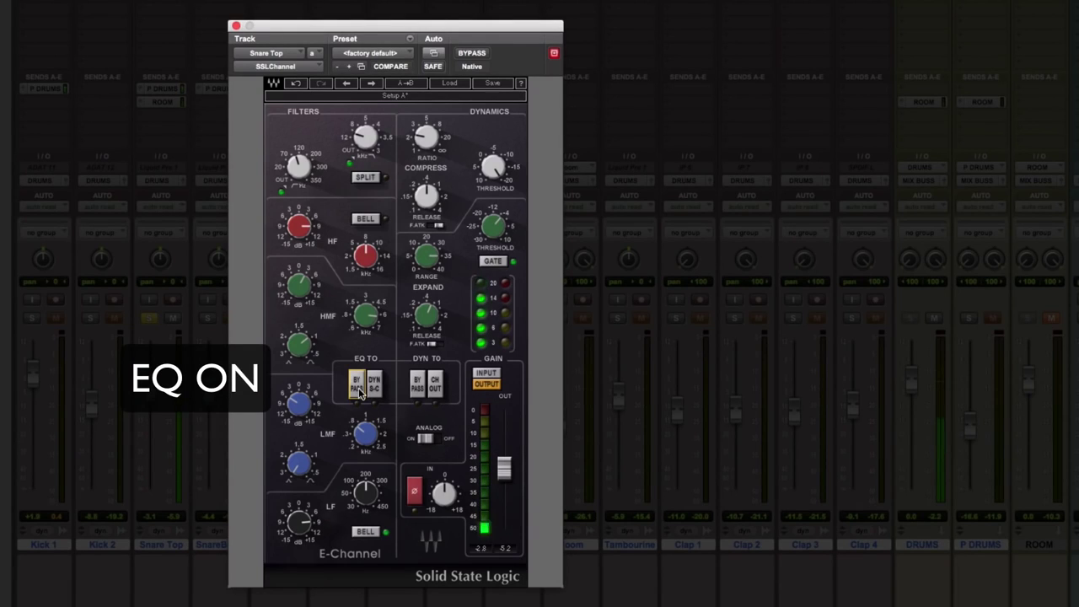
pyautogui.click(357, 384)
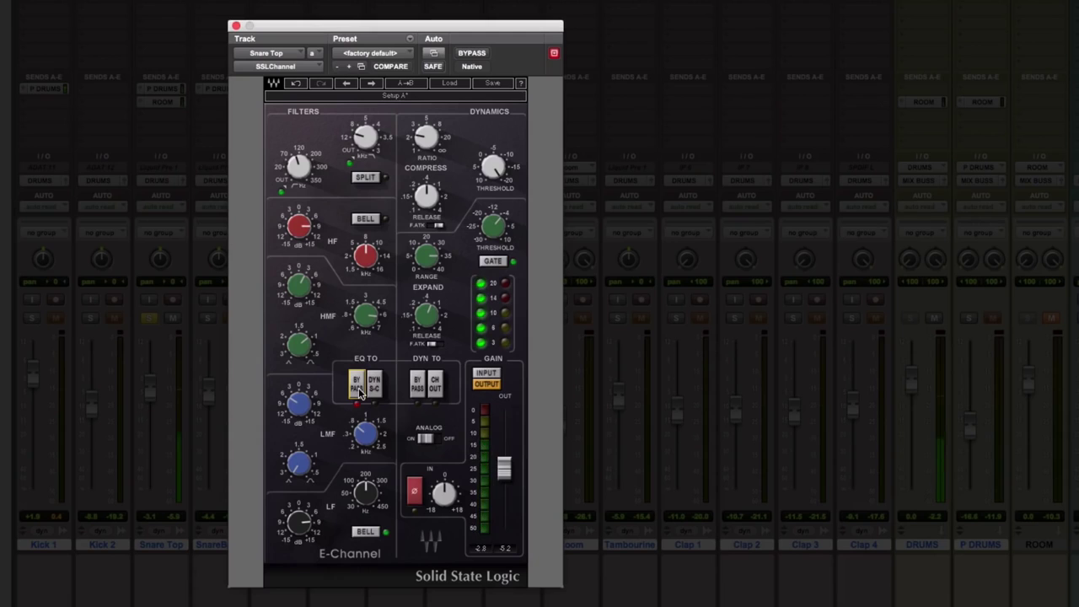
pyautogui.click(357, 384)
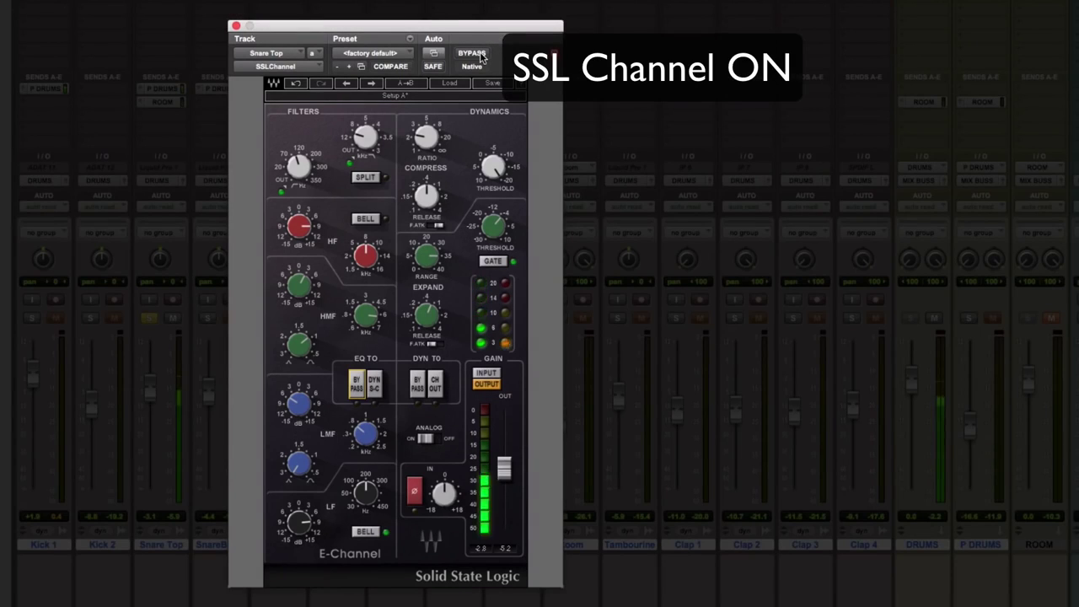
# - Compare Snare Top with the whole SSLChannel plug-in bypassed and active, close its window and unsolo the track
pyautogui.click(479, 54)
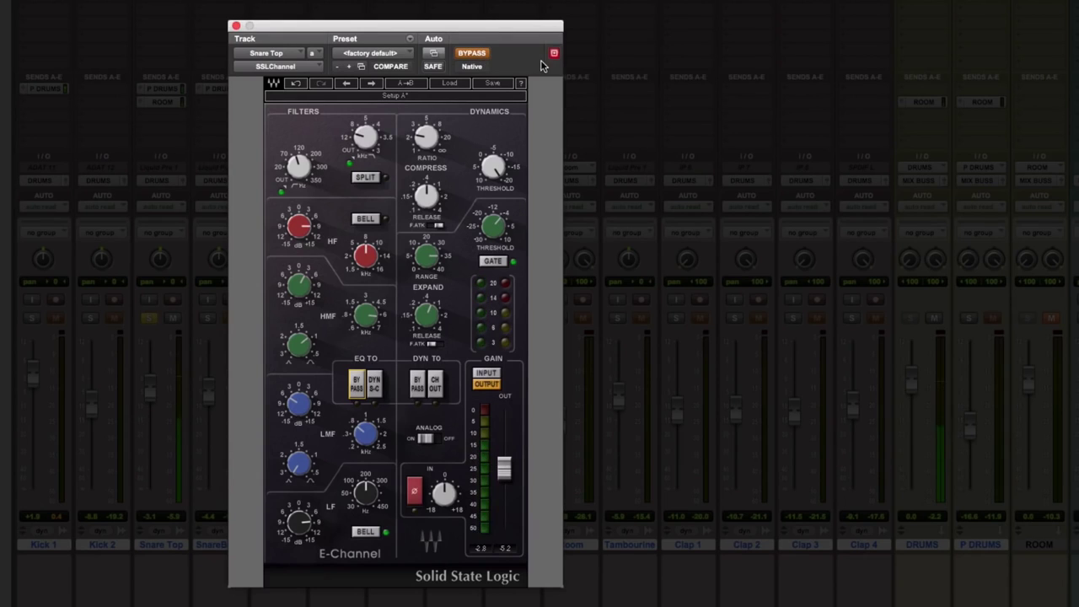
pyautogui.click(487, 54)
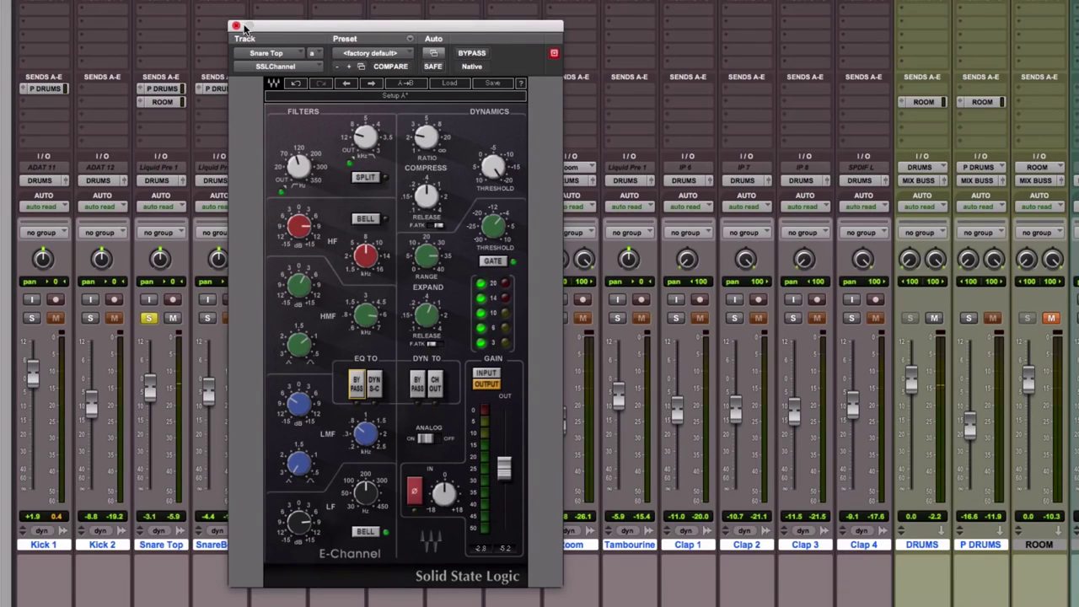
pyautogui.click(236, 27)
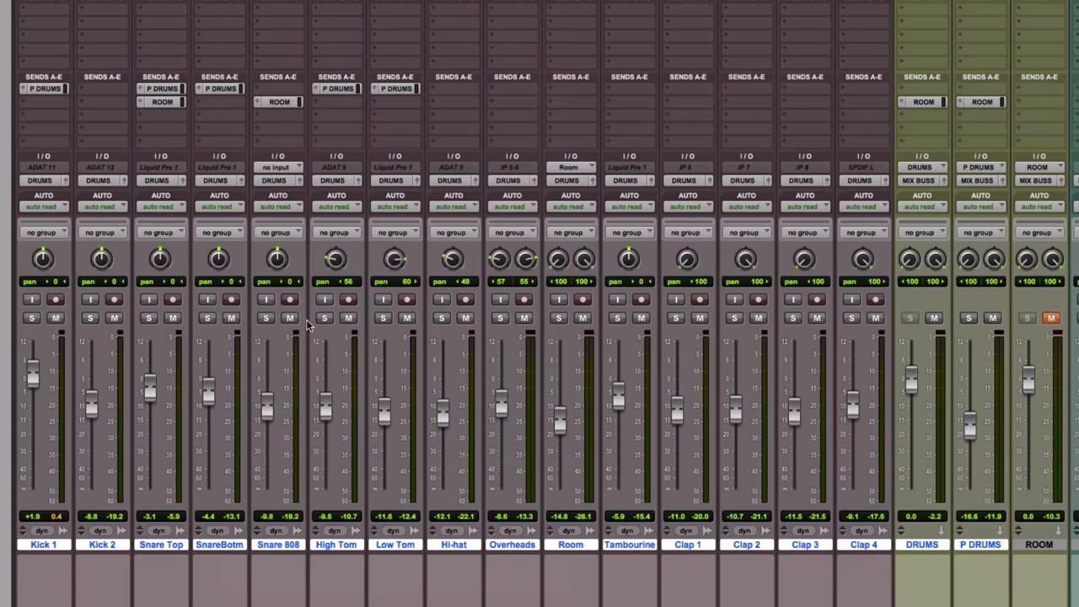
# - Solo the High Tom and Low Tom tracks, look through the session's timeline in the Edit window and return to the mixer
pyautogui.click(326, 319)
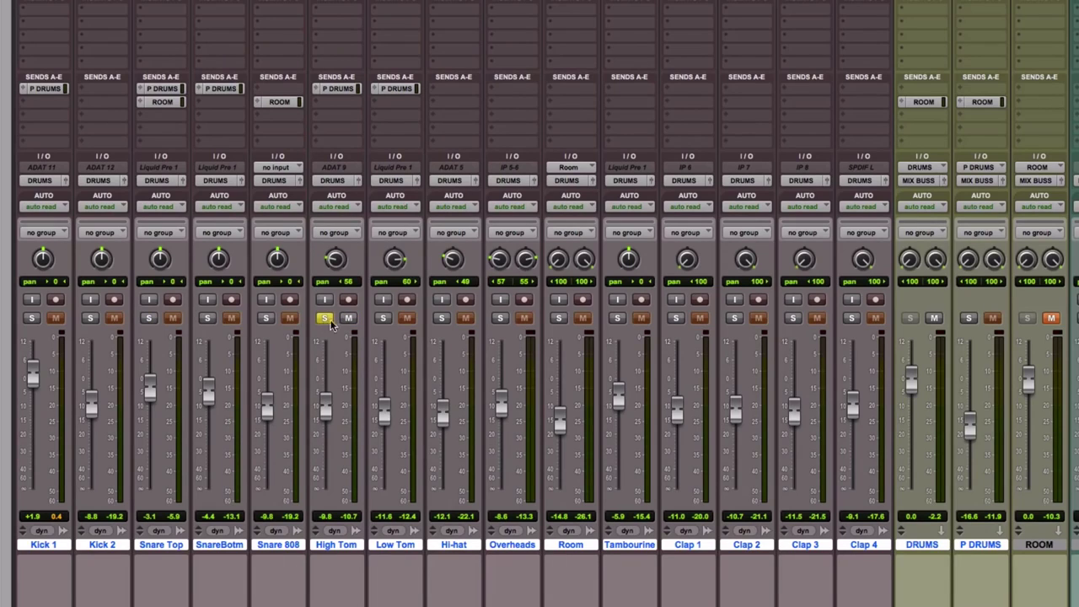
pyautogui.click(383, 319)
pyautogui.press('super+equal')
pyautogui.scroll(3, 734, 338)
pyautogui.hscroll(2, 733, 338)
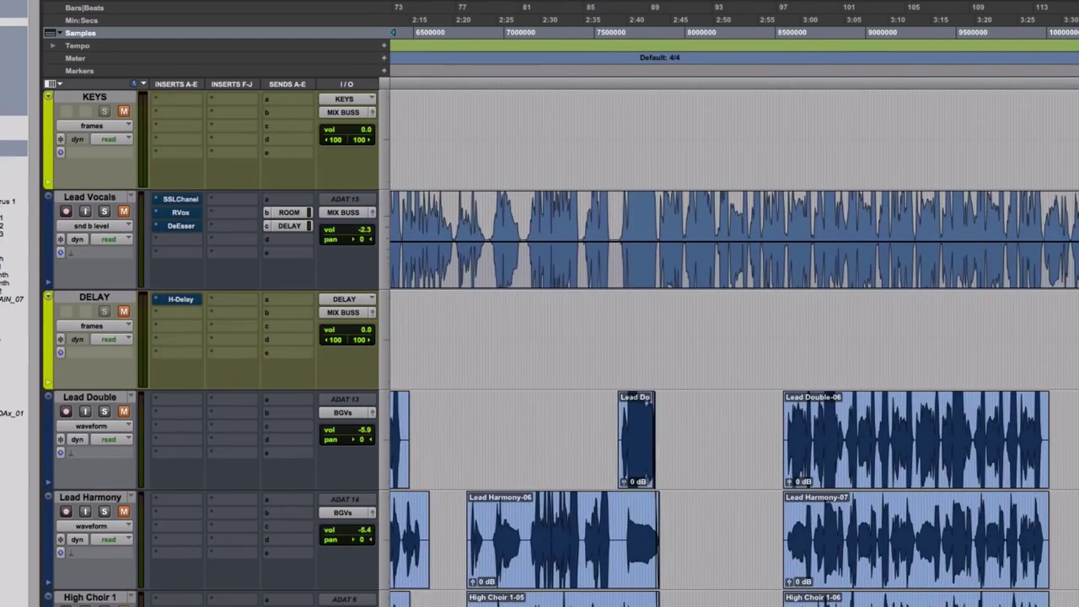
pyautogui.press('super+equal')
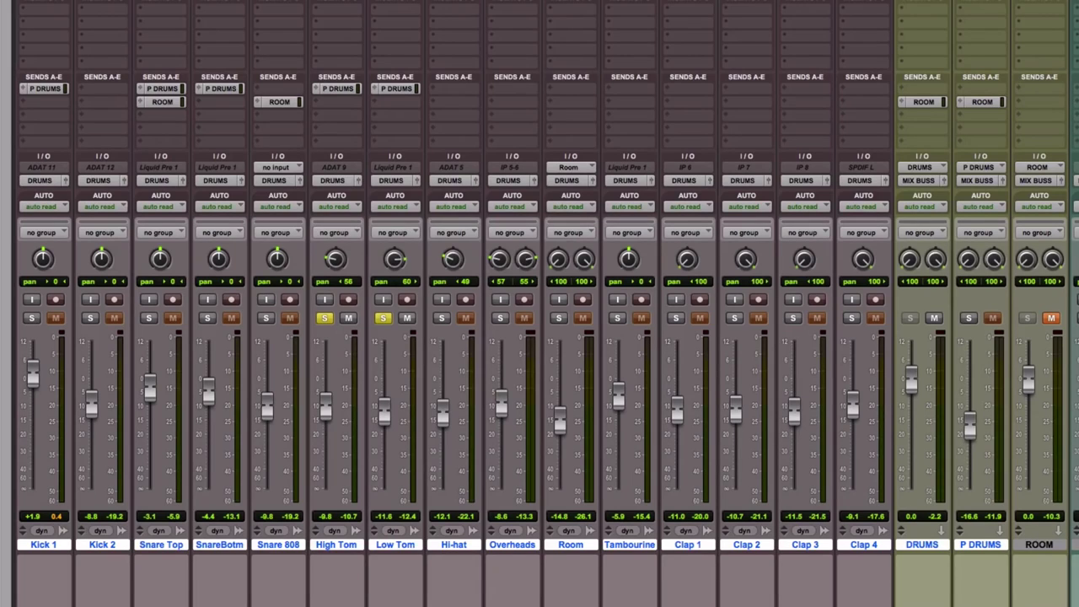
# - Open the SSLGChannel plug-in on High Tom, take it out of bypass and examine its LF, LMF and HMF frequency settings
pyautogui.click(337, 2)
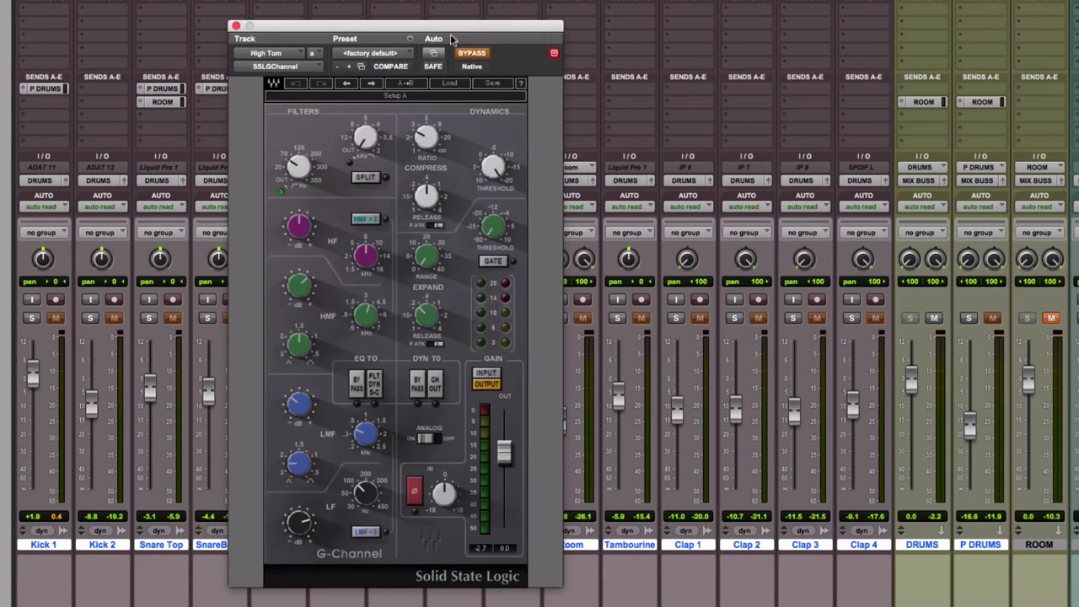
pyautogui.click(469, 55)
pyautogui.moveTo(376, 496)
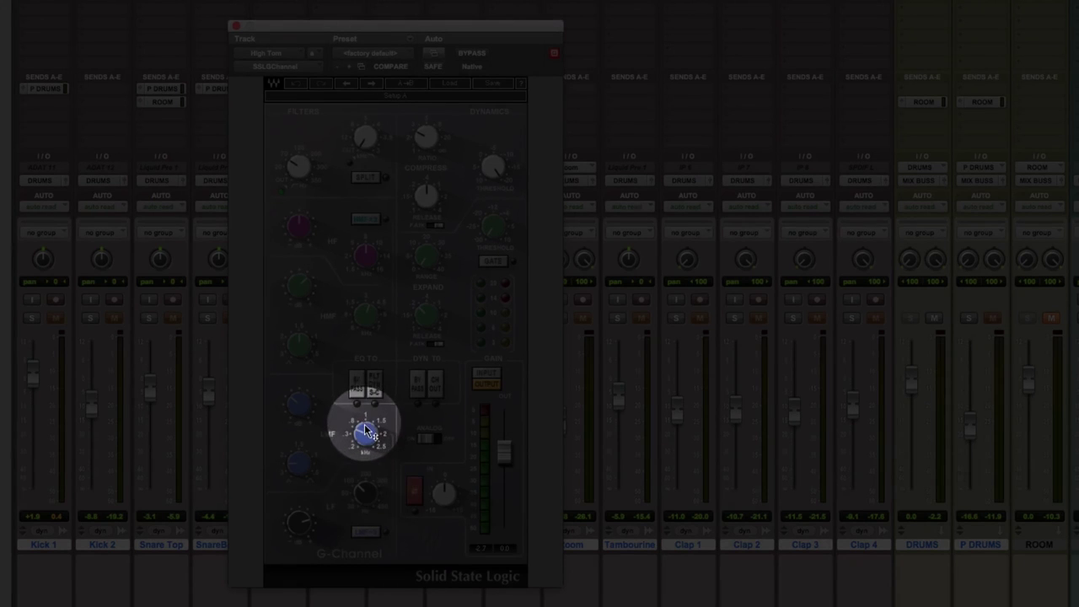
pyautogui.moveTo(368, 433)
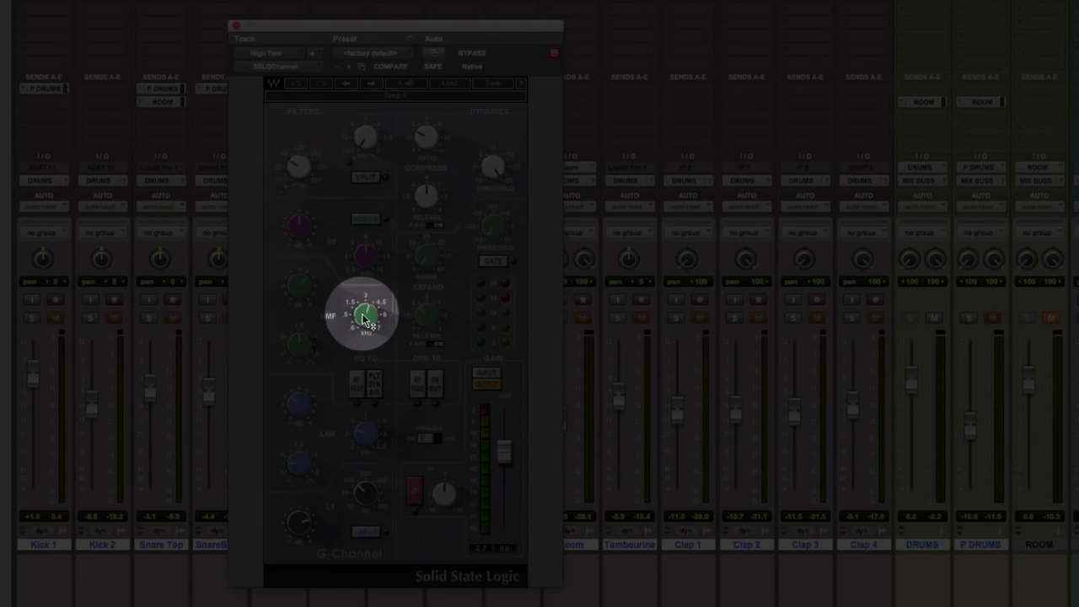
pyautogui.moveTo(367, 318)
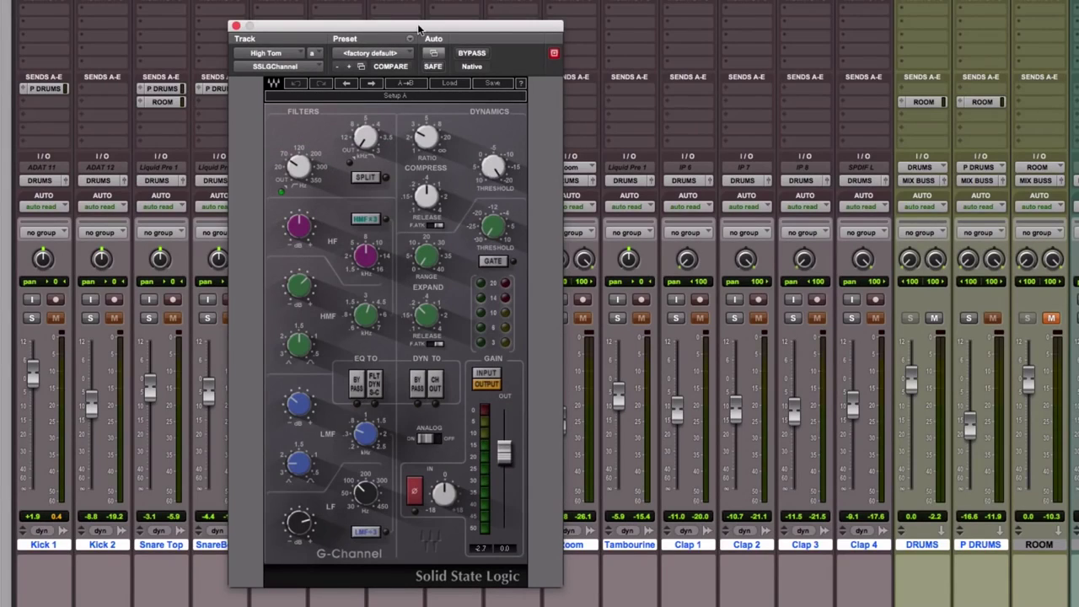
# - Move the SSLGChannel window clear of the tom tracks and compare the toms with the plug-in bypassed and active
pyautogui.moveTo(426, 30); pyautogui.dragTo(555, 30)
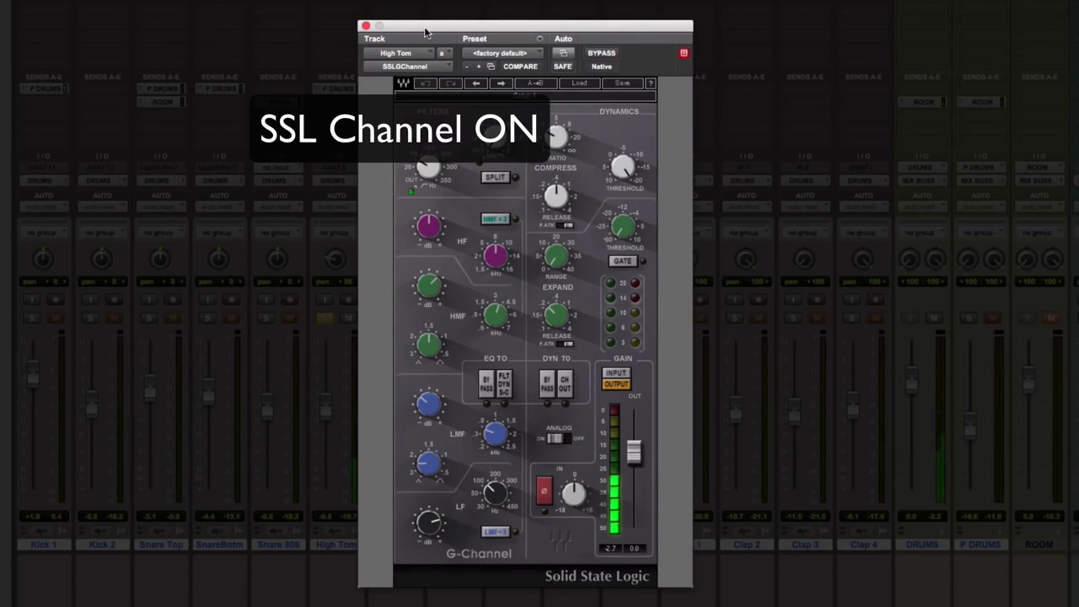
pyautogui.moveTo(426, 30); pyautogui.dragTo(589, 27)
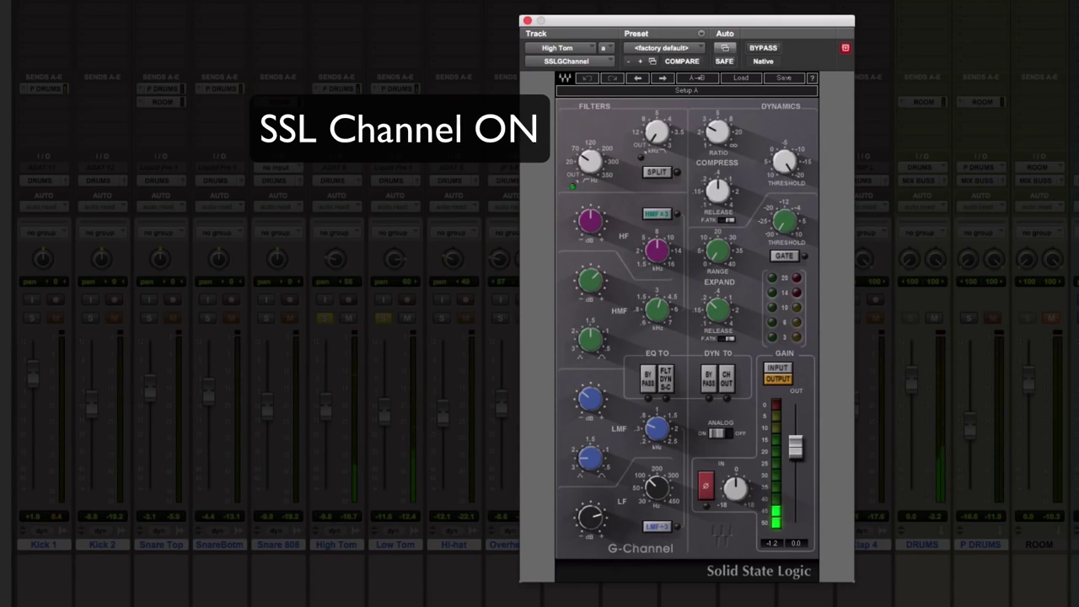
pyautogui.click(763, 48)
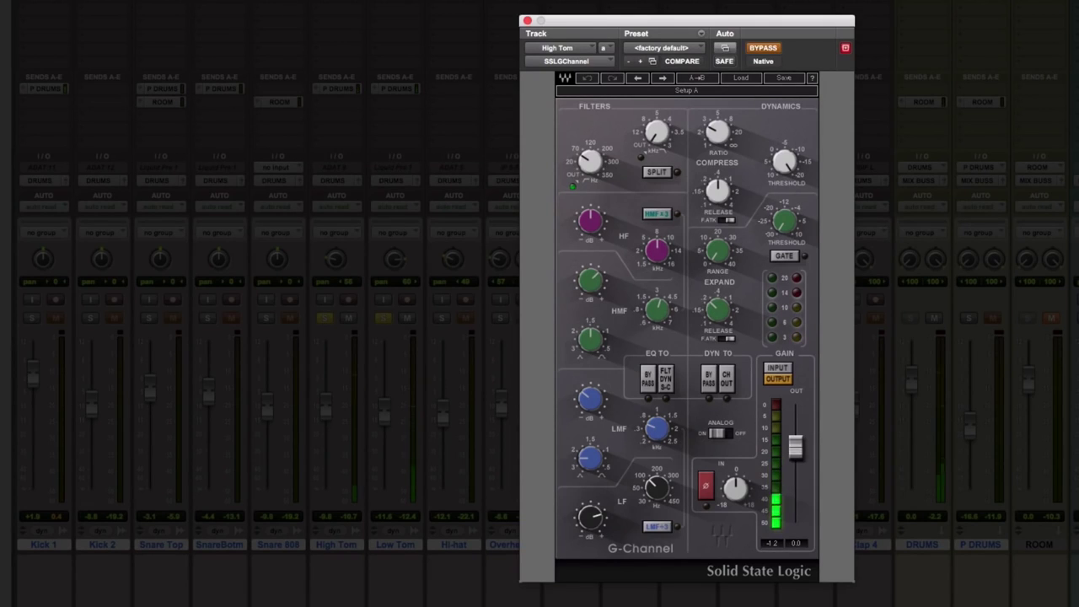
pyautogui.click(764, 48)
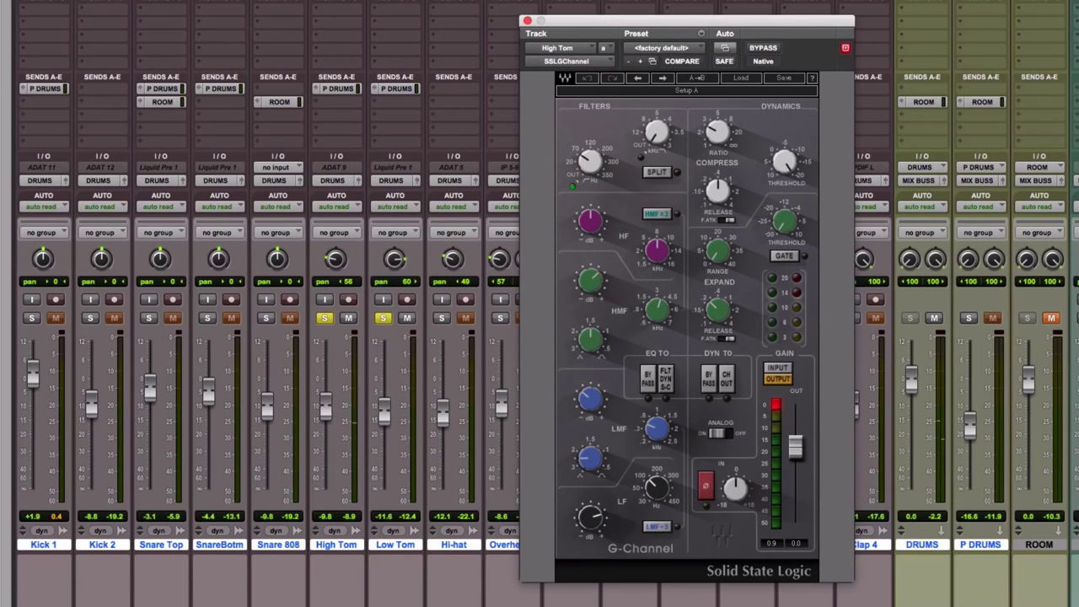
# - Open the OneKnob Phatter plug-in on High Tom and switch its window to the Low Tom track
pyautogui.click(341, 2)
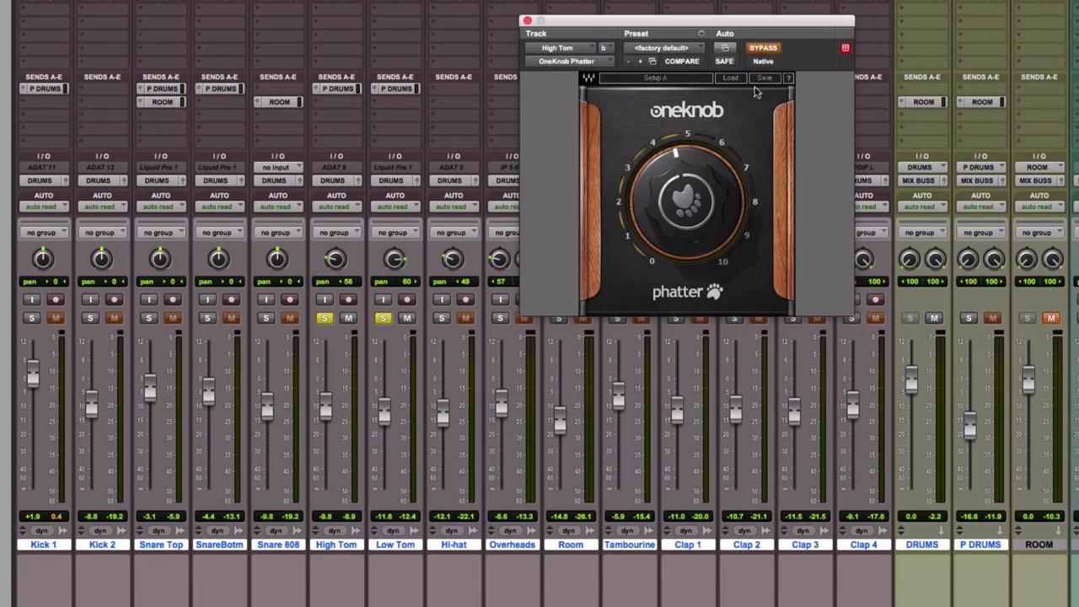
pyautogui.click(565, 47)
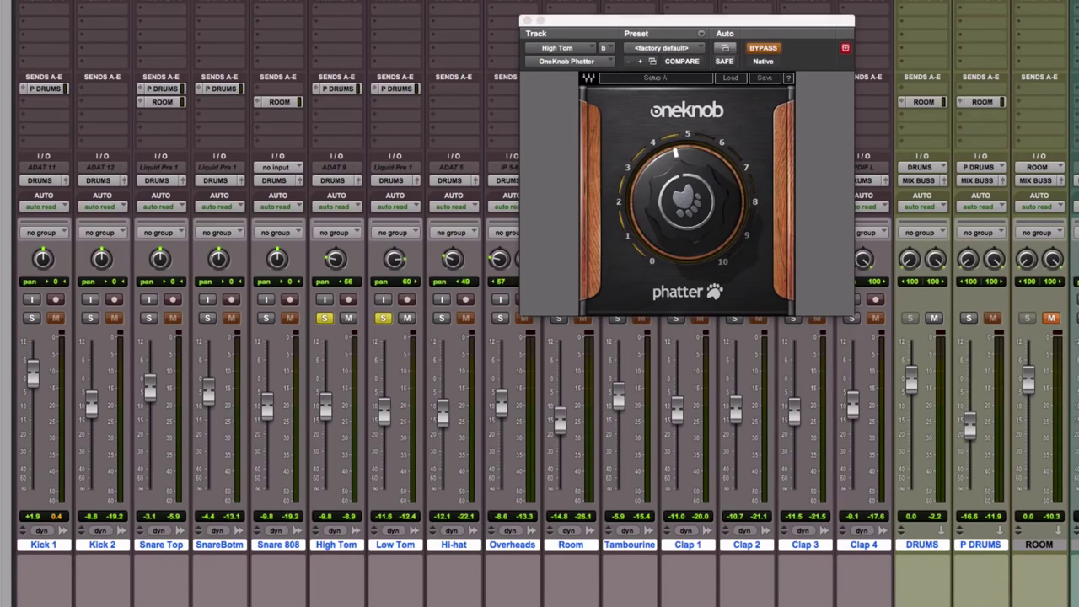
pyautogui.click(565, 61)
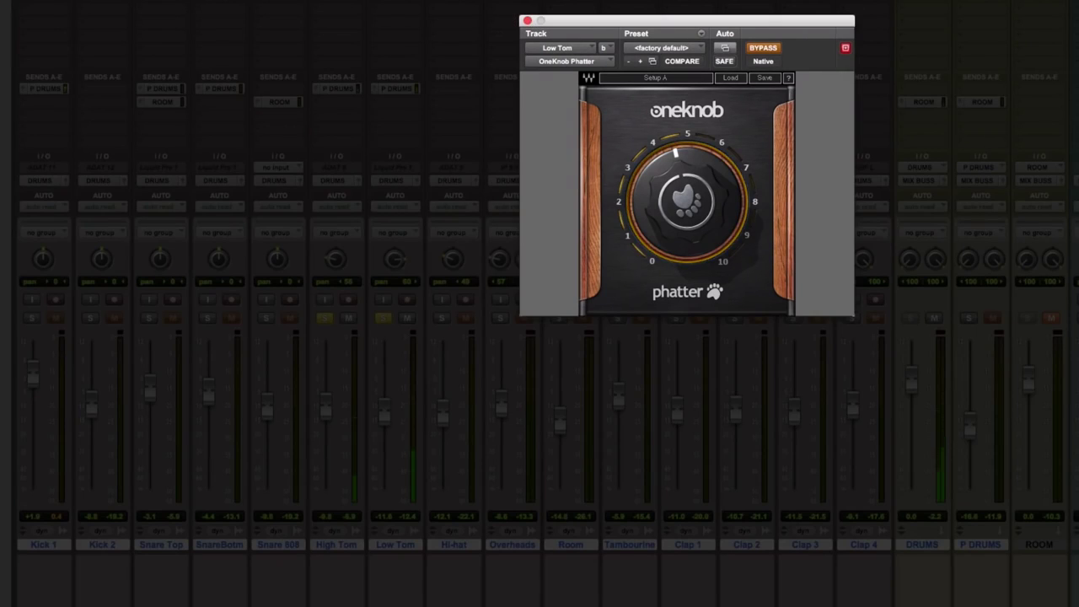
# - Audition the toms while toggling the OneKnob Phatter bypass, leave the plug-in active and close its window
pyautogui.hotkey('shift', 'a')
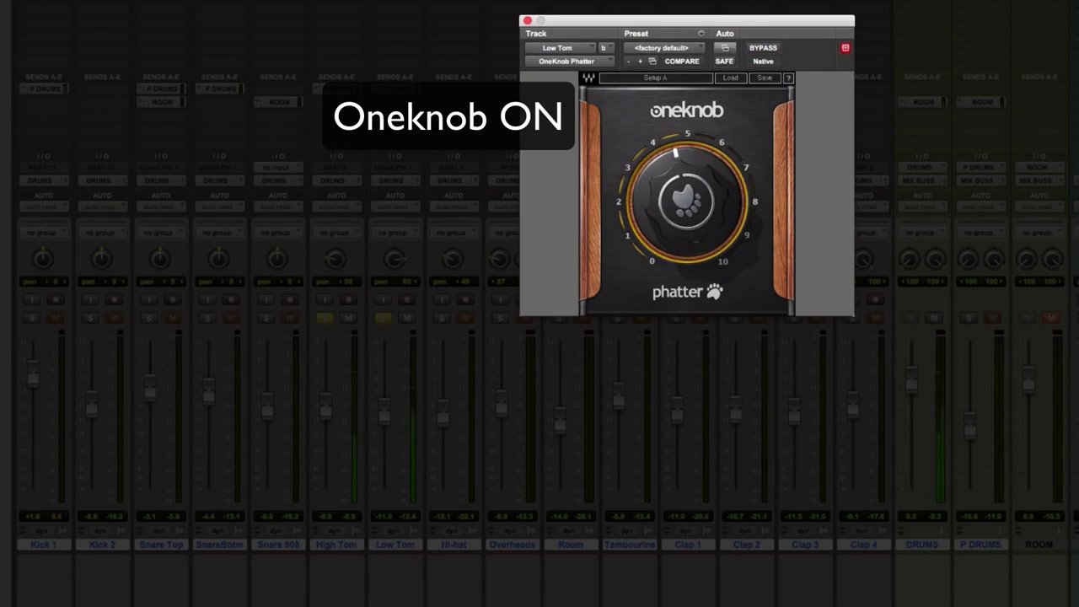
pyautogui.hotkey('shift', 'a')
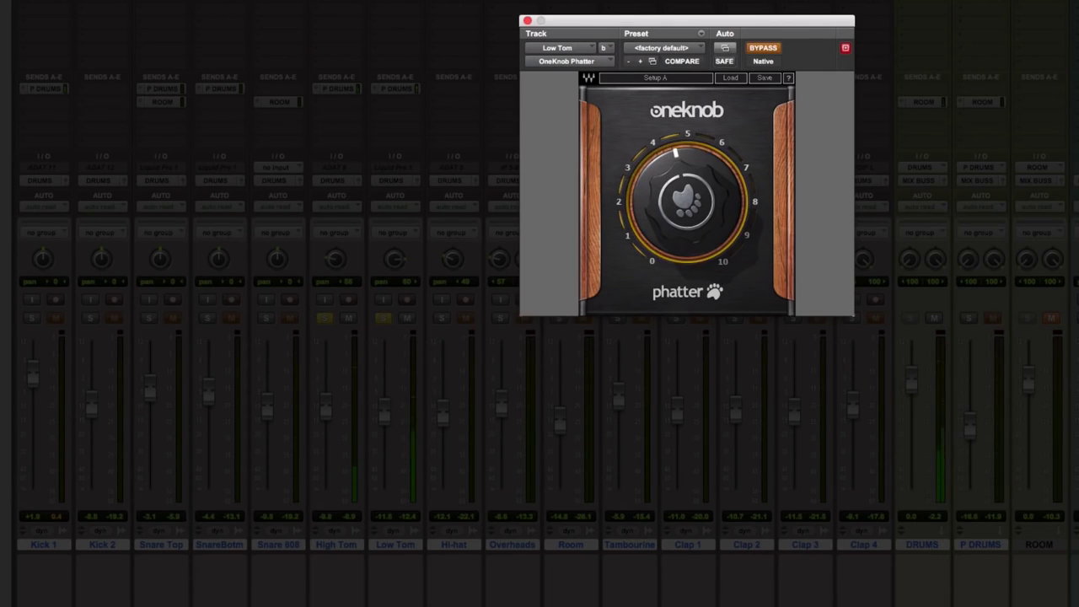
pyautogui.hotkey('shift', 'a')
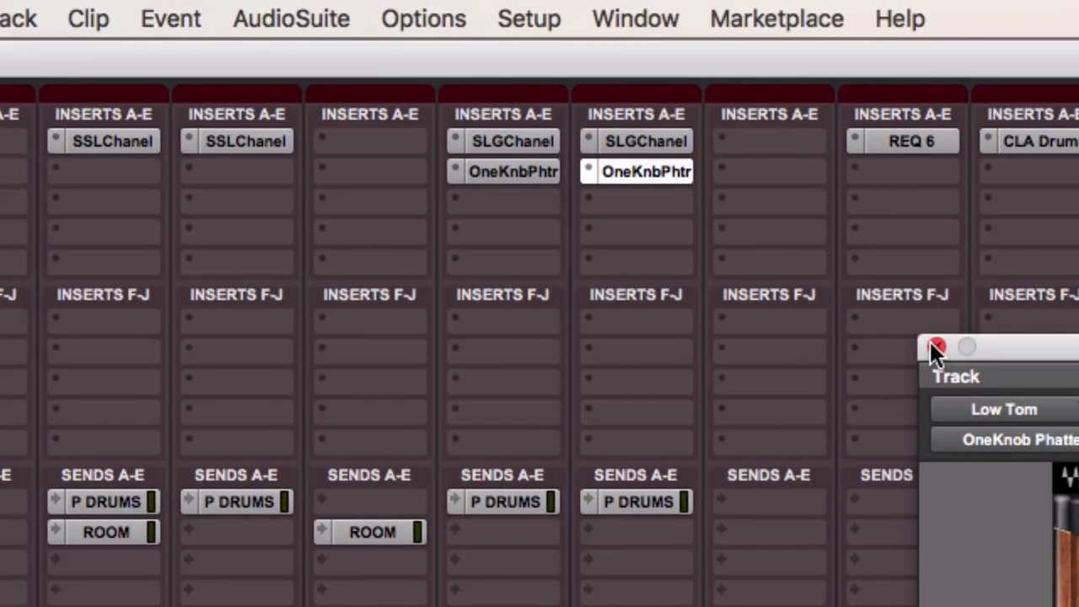
pyautogui.click(936, 348)
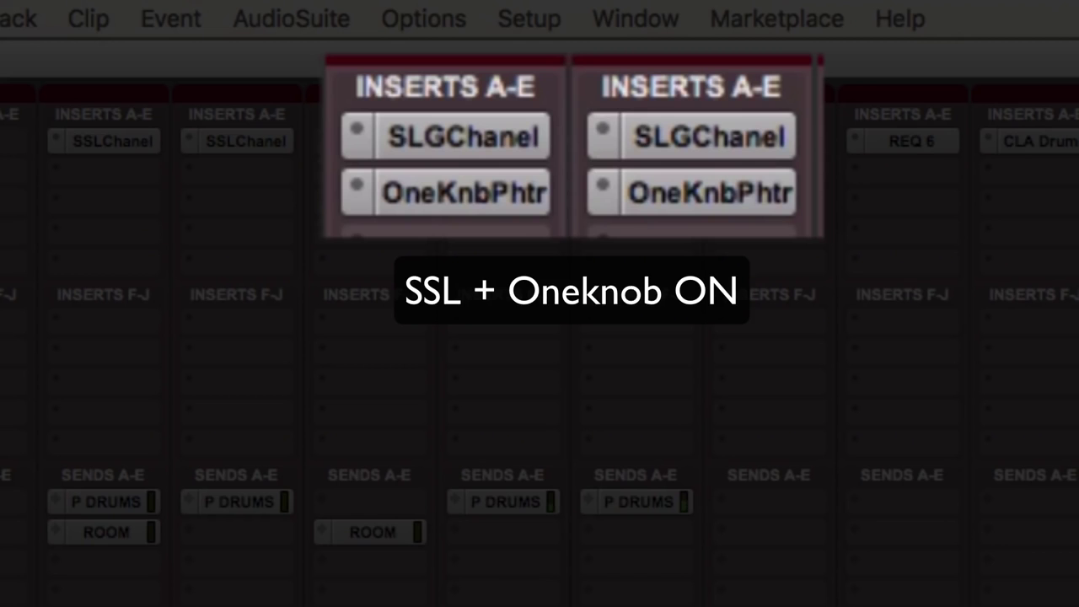
# - Compare the toms with both their SSLGChannel and OneKnob Phatter inserts bypassed and active
pyautogui.keyDown('ctrl'); pyautogui.keyDown('super'); pyautogui.click(681, 147); pyautogui.keyUp('super'); pyautogui.keyUp('ctrl')
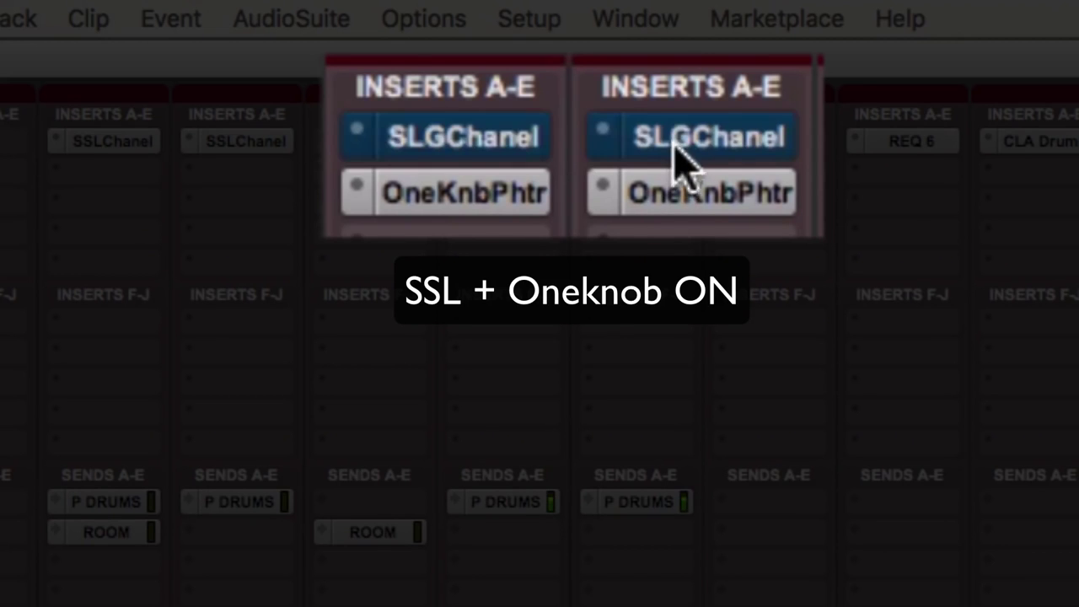
pyautogui.keyDown('ctrl'); pyautogui.keyDown('super'); pyautogui.click(680, 201); pyautogui.keyUp('super'); pyautogui.keyUp('ctrl')
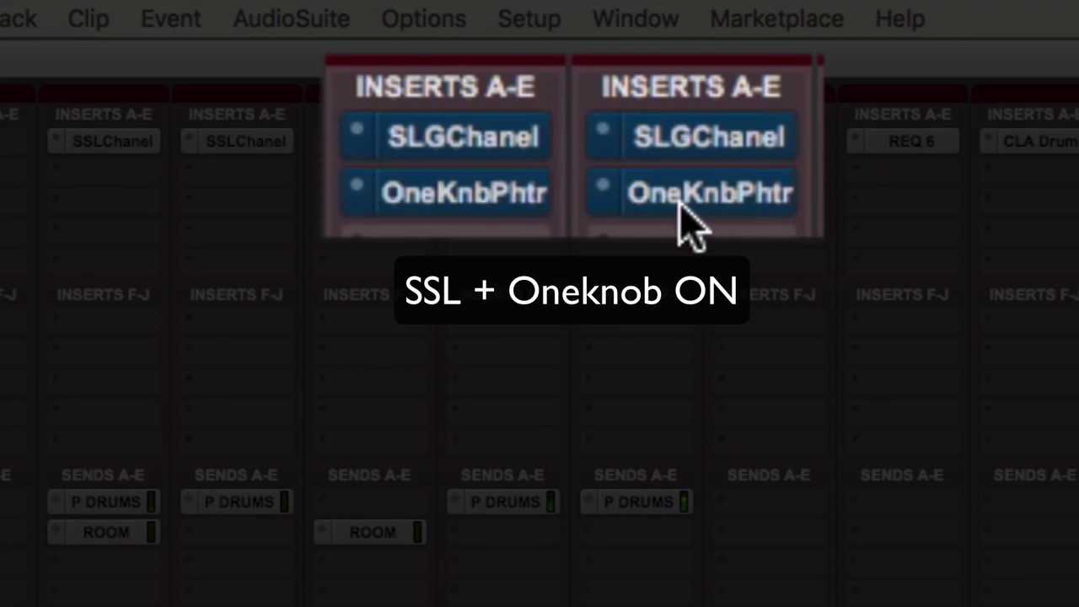
pyautogui.keyDown('ctrl'); pyautogui.keyDown('super'); pyautogui.click(694, 150); pyautogui.keyUp('super'); pyautogui.keyUp('ctrl')
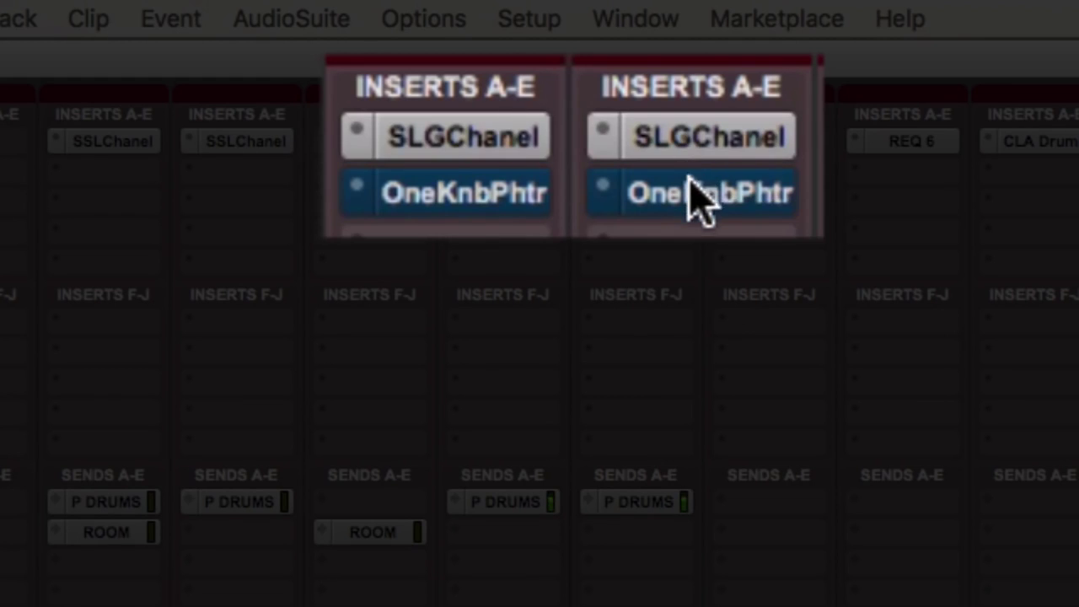
pyautogui.keyDown('ctrl'); pyautogui.keyDown('super'); pyautogui.click(693, 199); pyautogui.keyUp('super'); pyautogui.keyUp('ctrl')
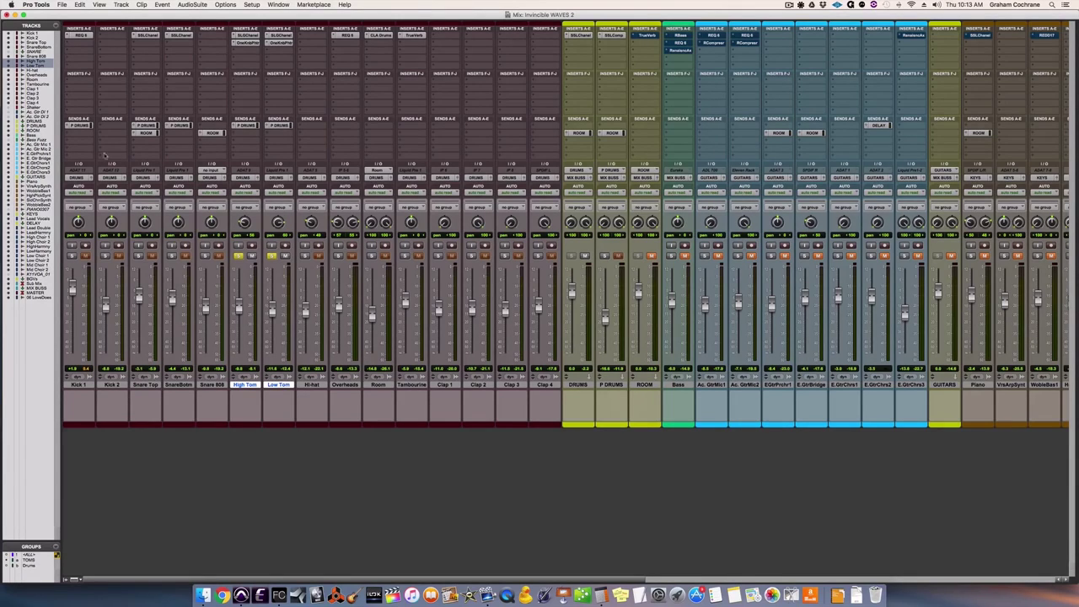
# - Examine the pre-fader setting of Kick 1's P DRUMS send against the track's mute state, and close the send window
pyautogui.click(84, 127)
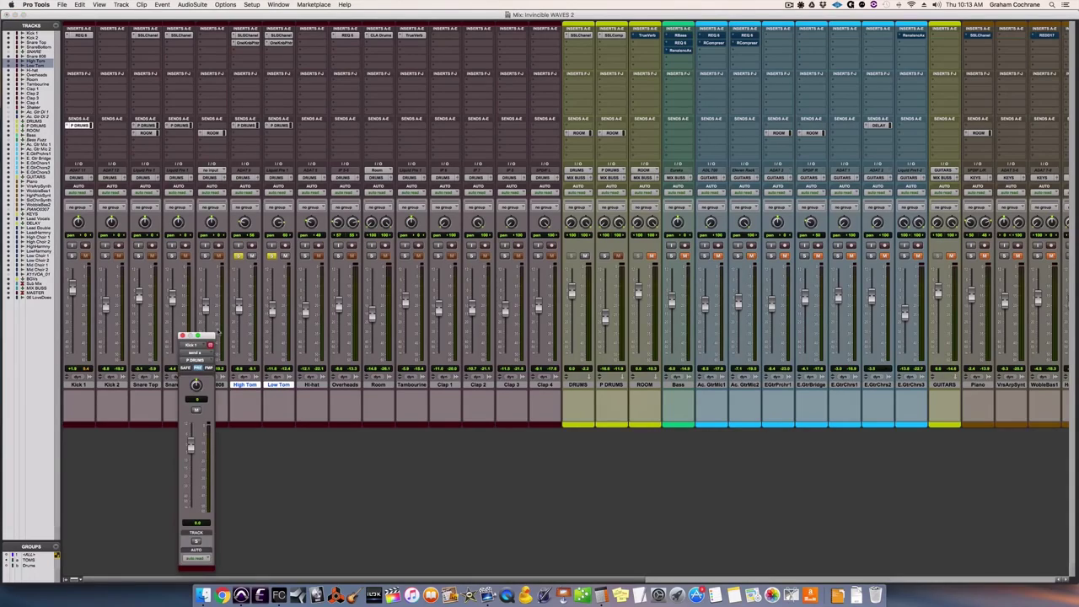
pyautogui.moveTo(209, 335); pyautogui.dragTo(179, 247)
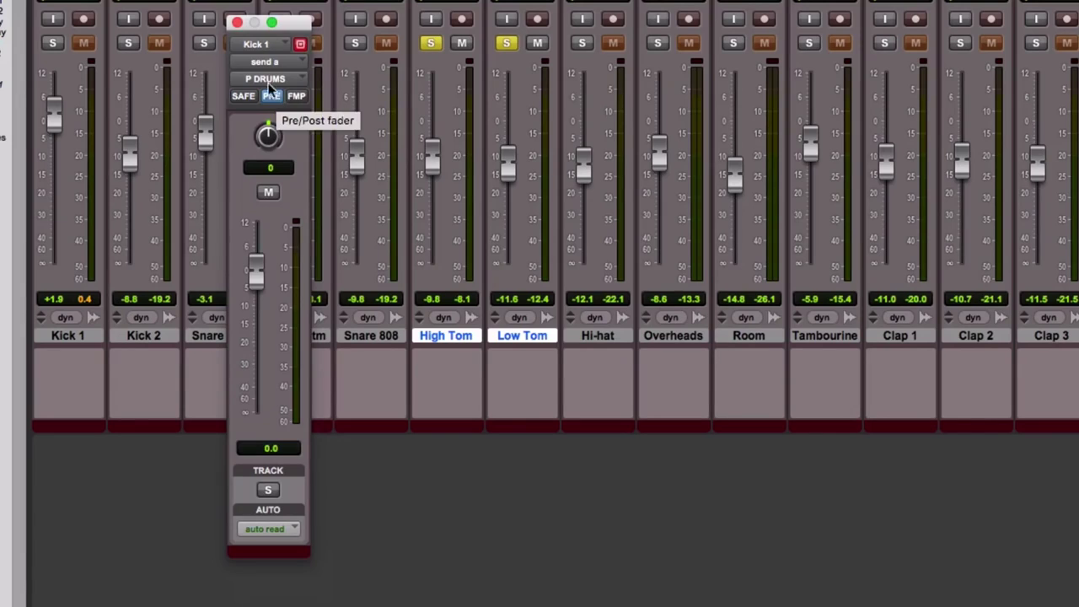
pyautogui.click(237, 22)
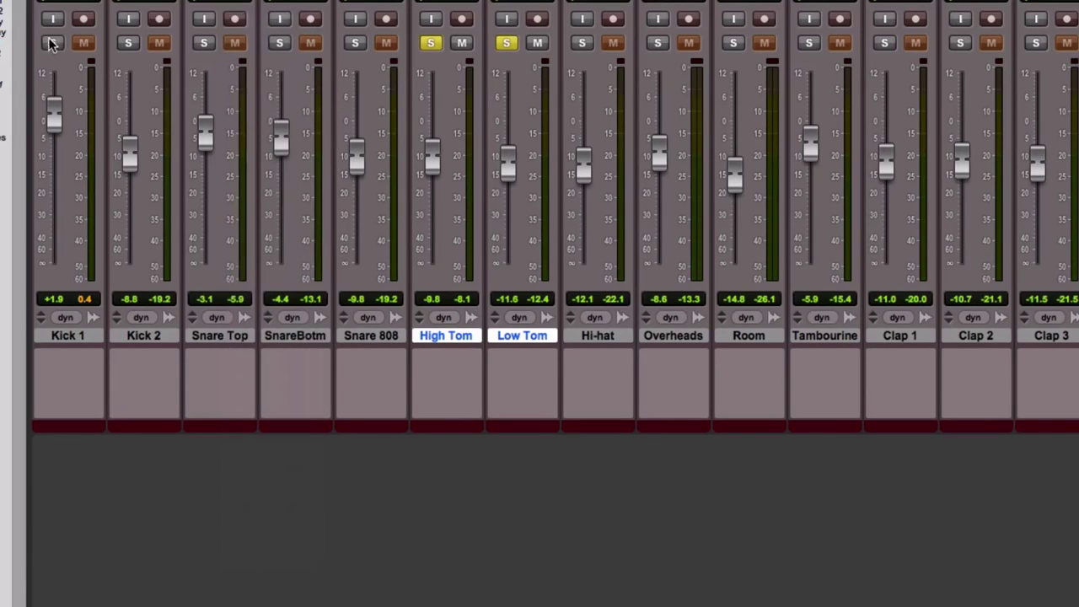
pyautogui.click(84, 43)
pyautogui.click(84, 44)
pyautogui.click(68, 2)
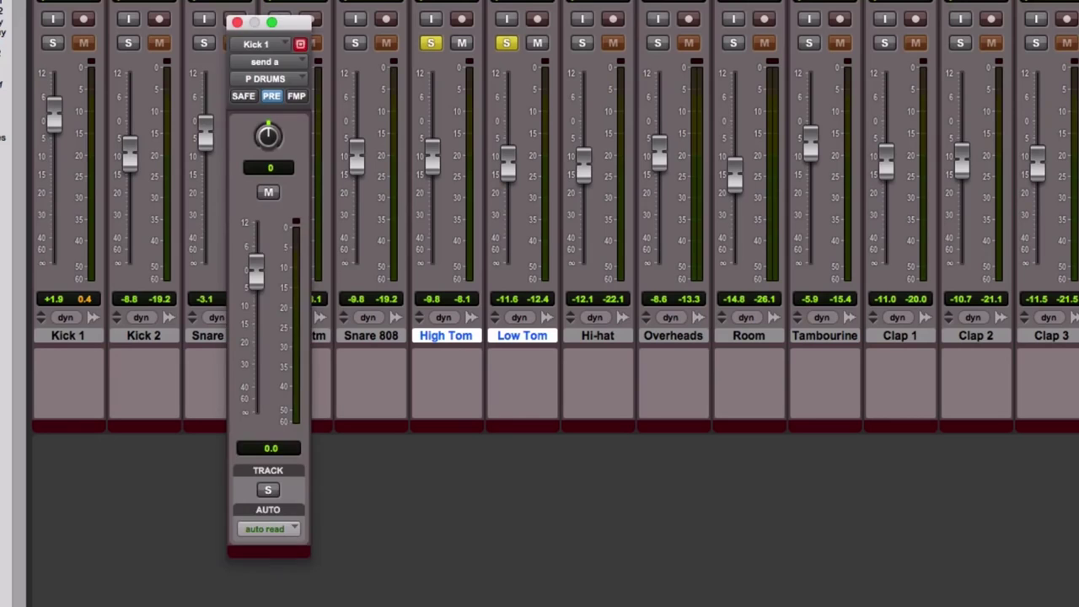
pyautogui.click(238, 23)
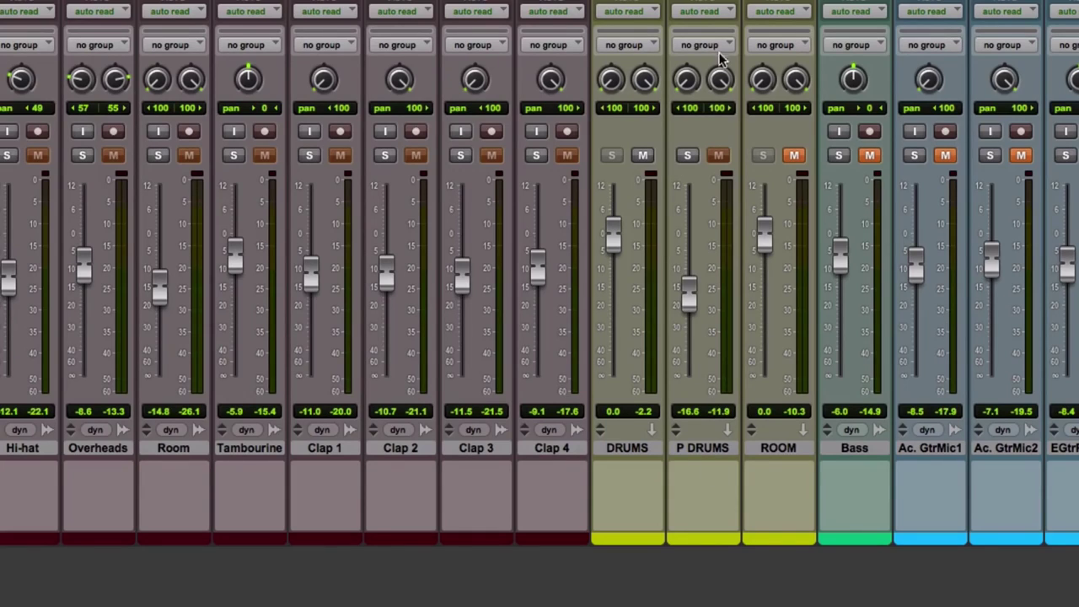
# - Solo the P DRUMS track, load the Pumping preset in its SSLComp plug-in and close the plug-in window
pyautogui.click(688, 156)
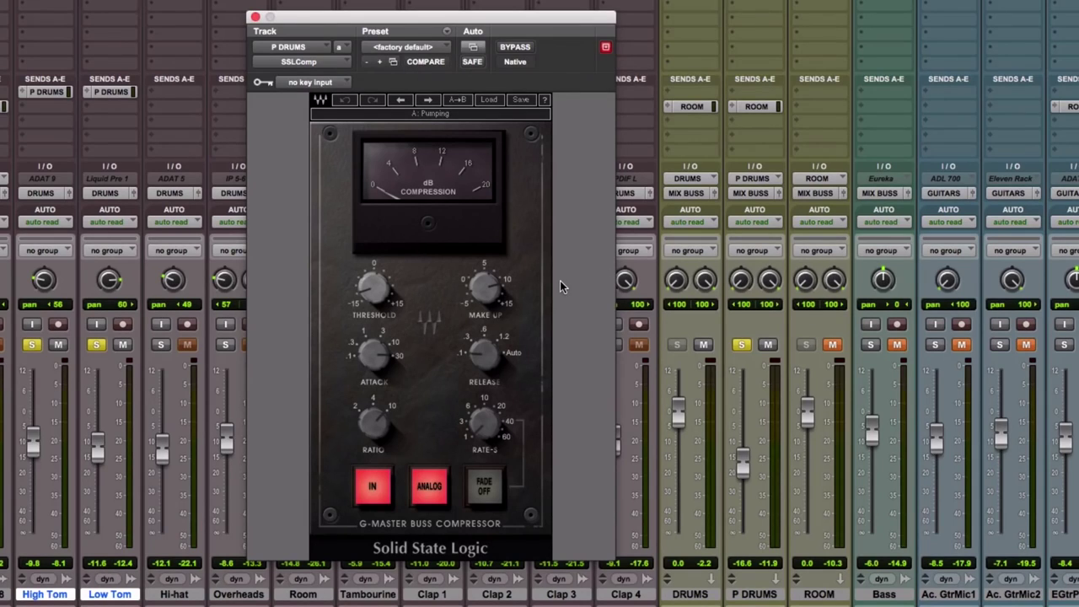
pyautogui.click(493, 101)
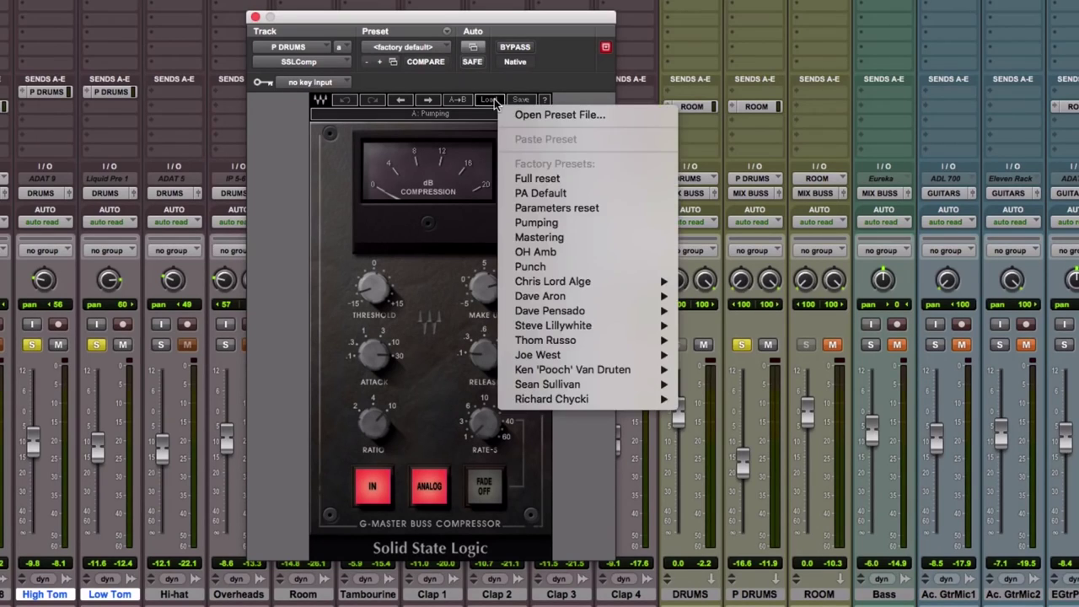
pyautogui.click(569, 222)
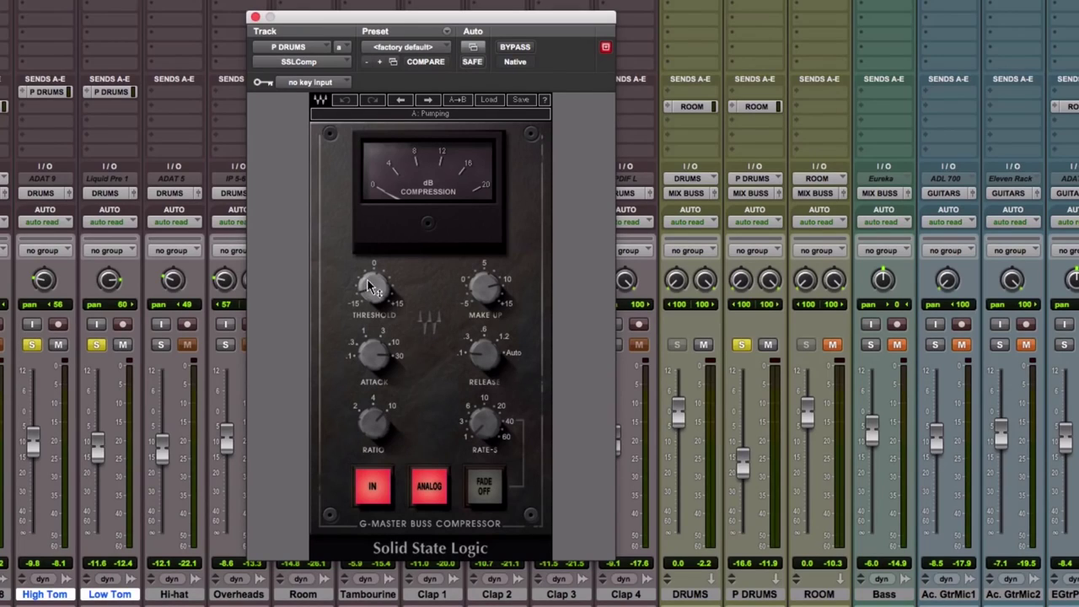
pyautogui.moveTo(378, 290)
pyautogui.click(256, 17)
# - Unsolo Low Tom, High Tom and P DRUMS, and mute the DRUMS track
pyautogui.click(96, 344)
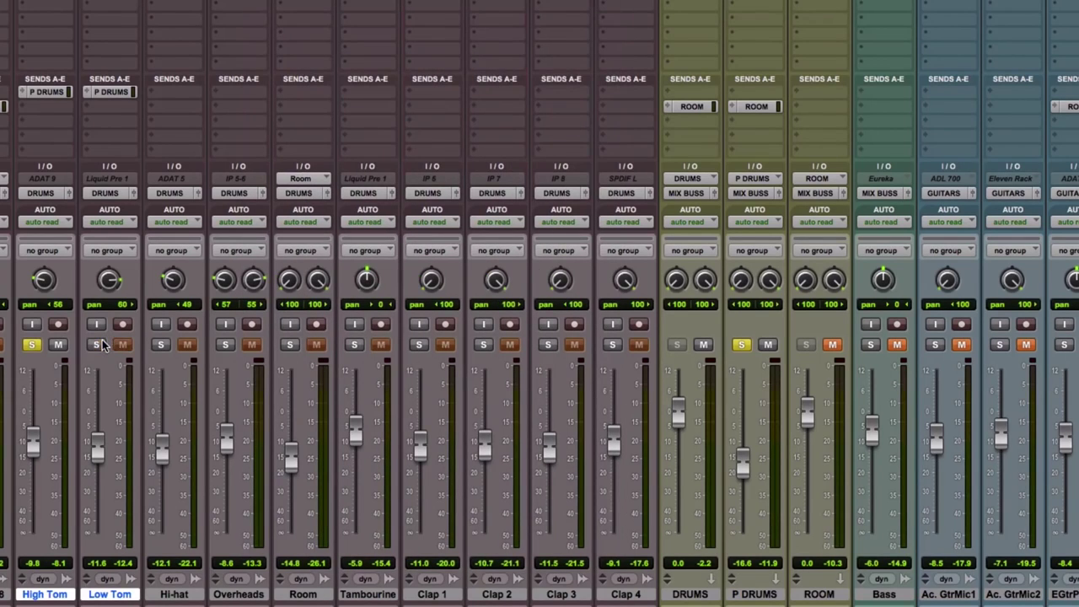
pyautogui.click(31, 344)
pyautogui.click(704, 344)
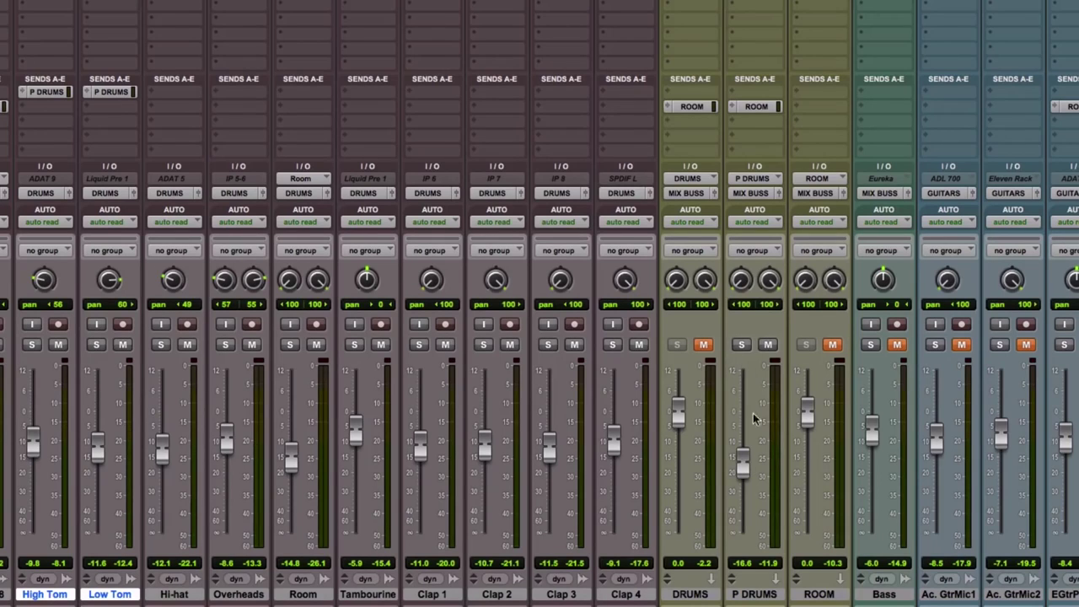
# - Unmute the DRUMS track and compare the drum mix with P DRUMS repeatedly muted and unmuted, leaving P DRUMS unmuted
pyautogui.click(702, 347)
pyautogui.click(769, 346)
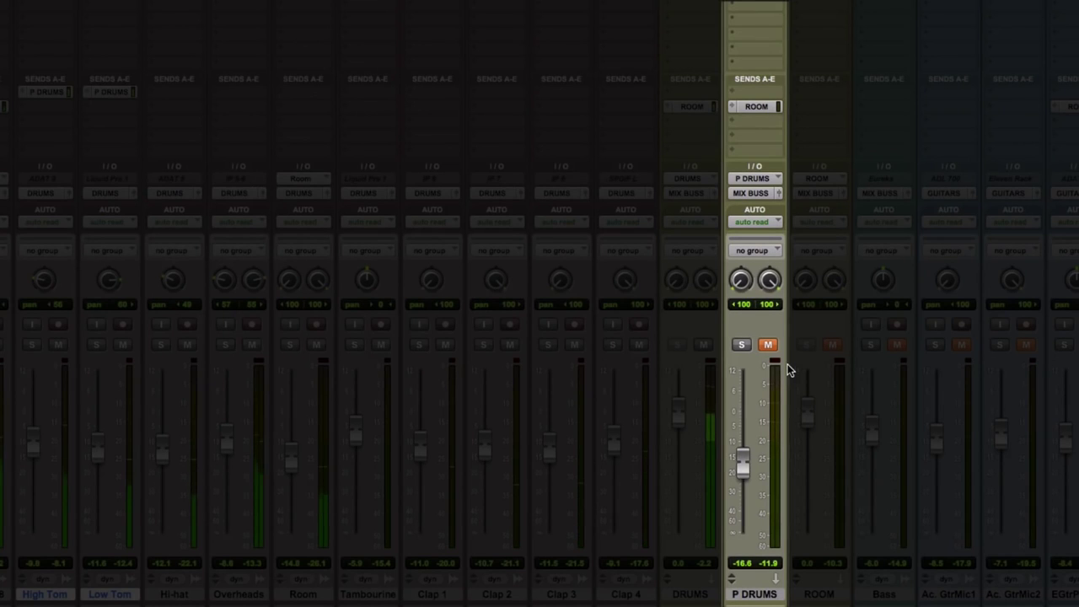
pyautogui.click(771, 348)
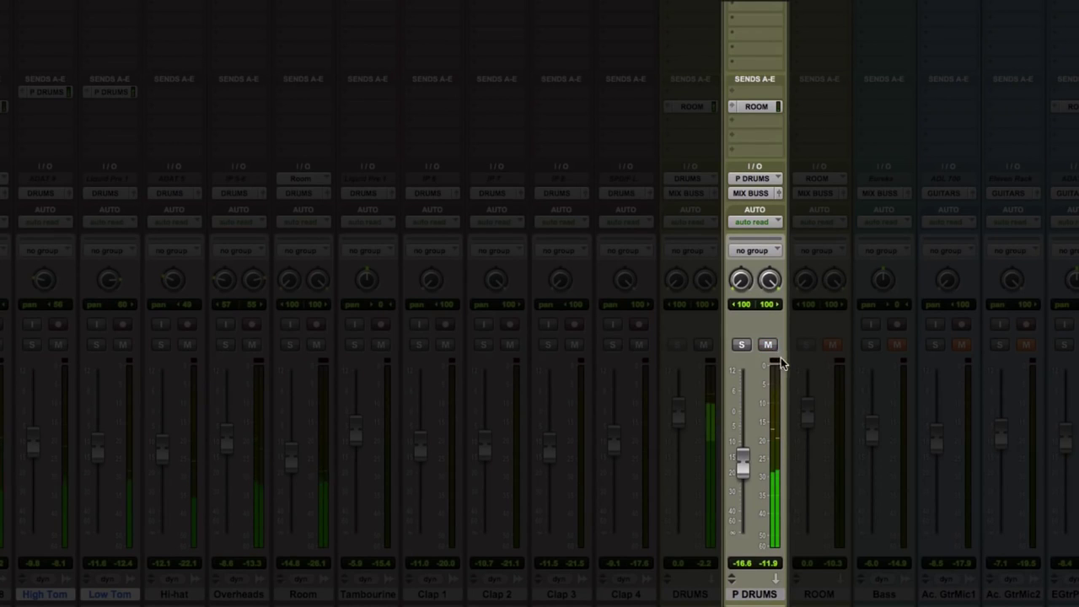
pyautogui.click(771, 345)
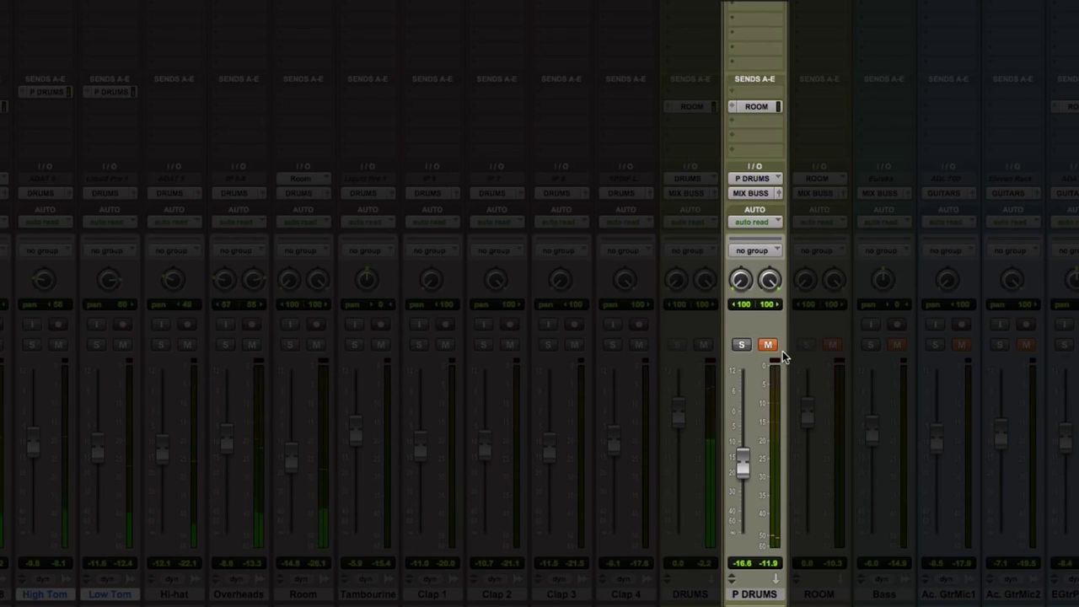
pyautogui.click(772, 345)
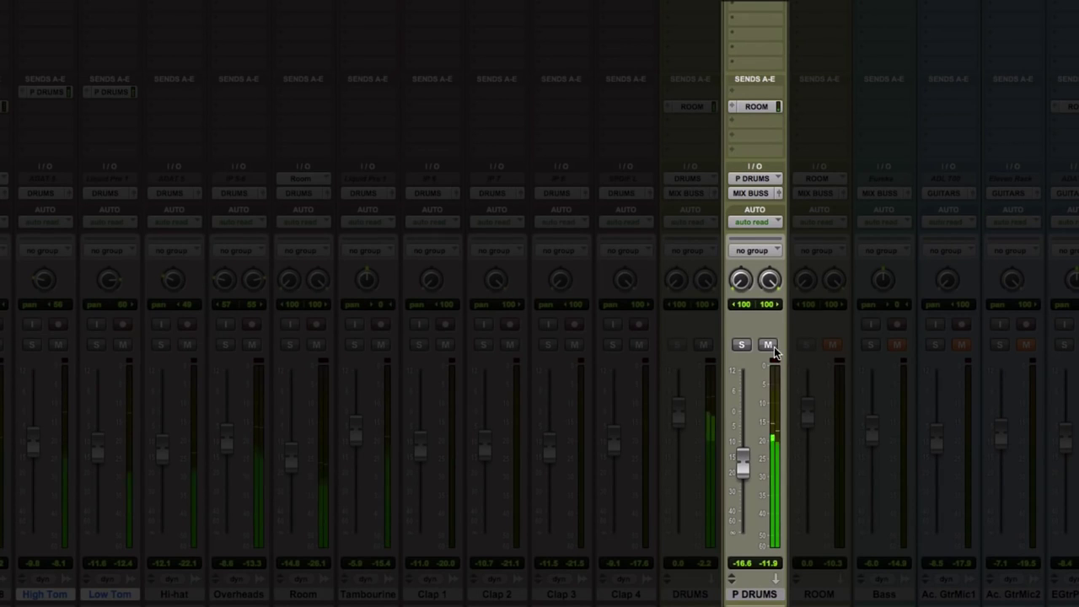
pyautogui.click(772, 346)
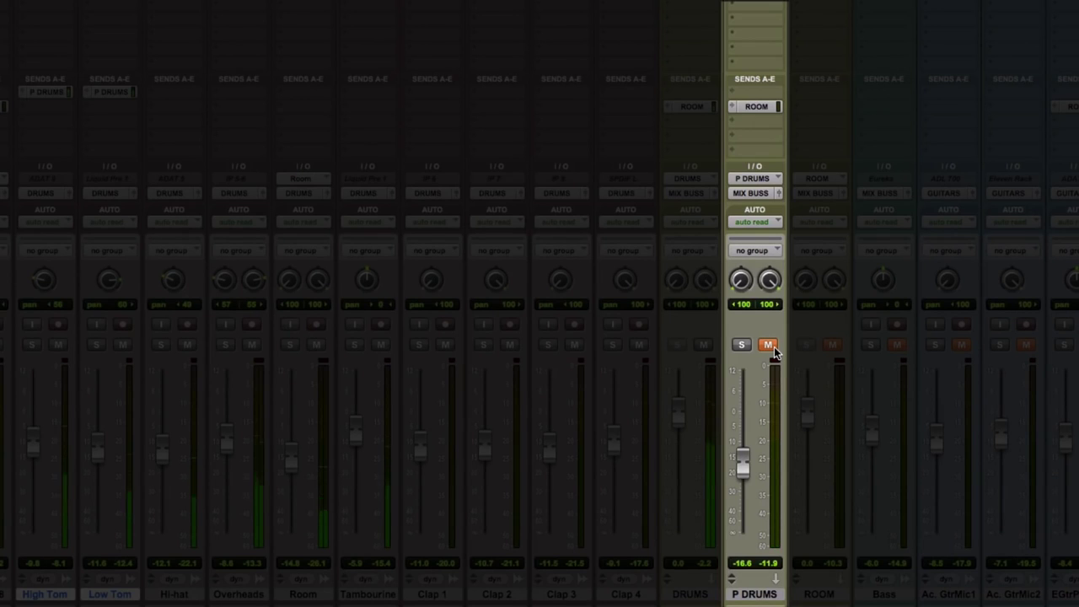
pyautogui.click(774, 347)
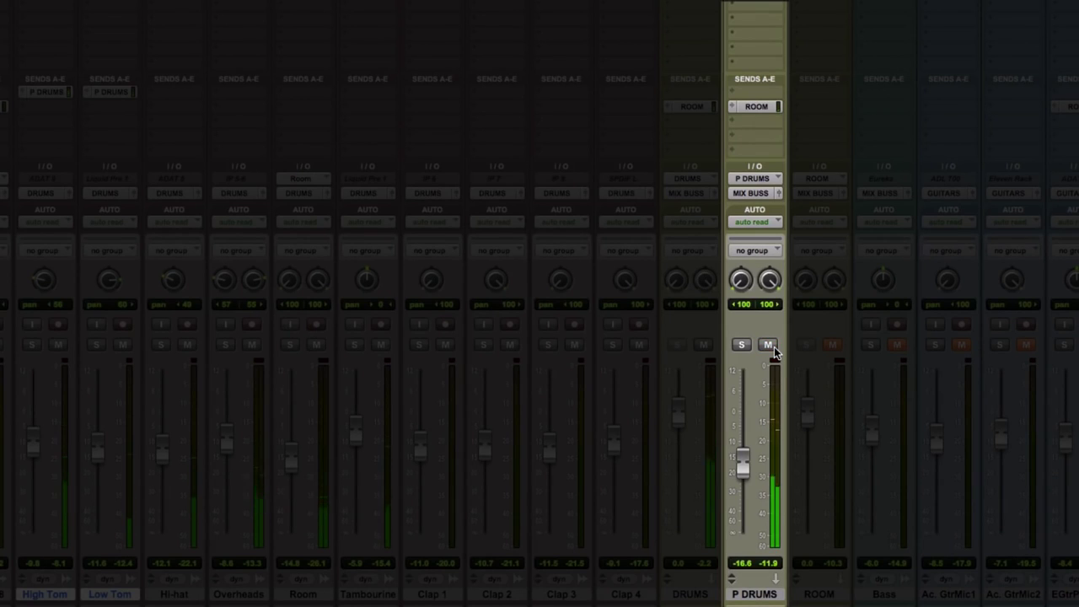